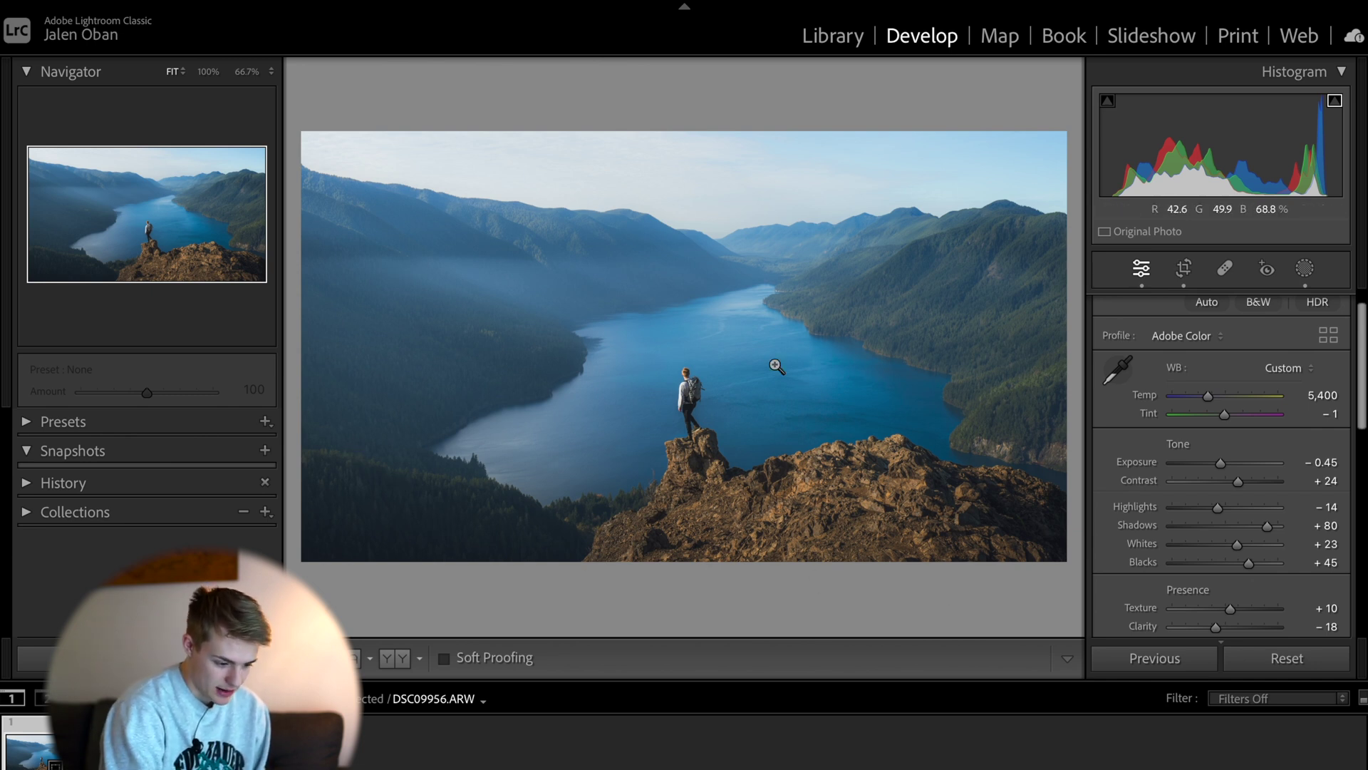
Try a +100 post-crop vignette with the clipping warning, then drag Amount to -100
scroll(1280, 632, down, 3)
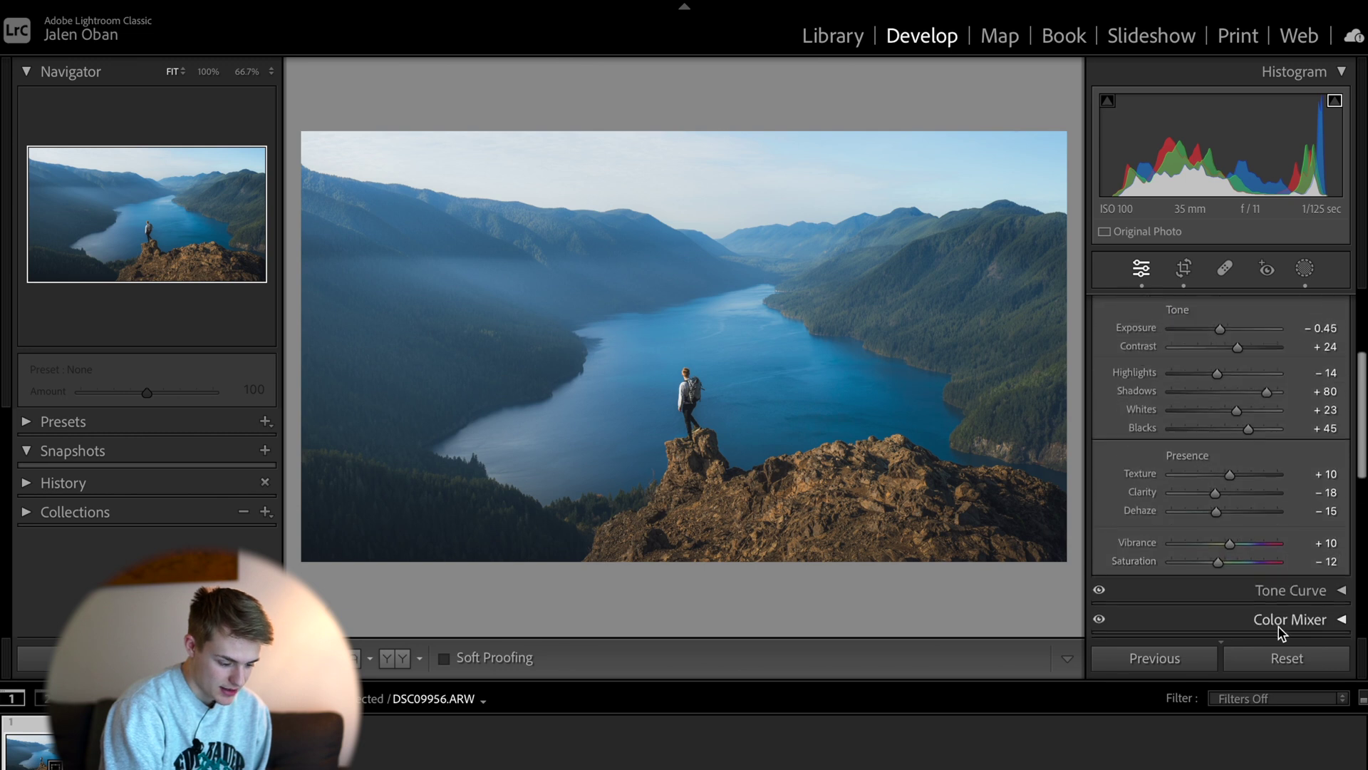
scroll(1280, 632, up, 3)
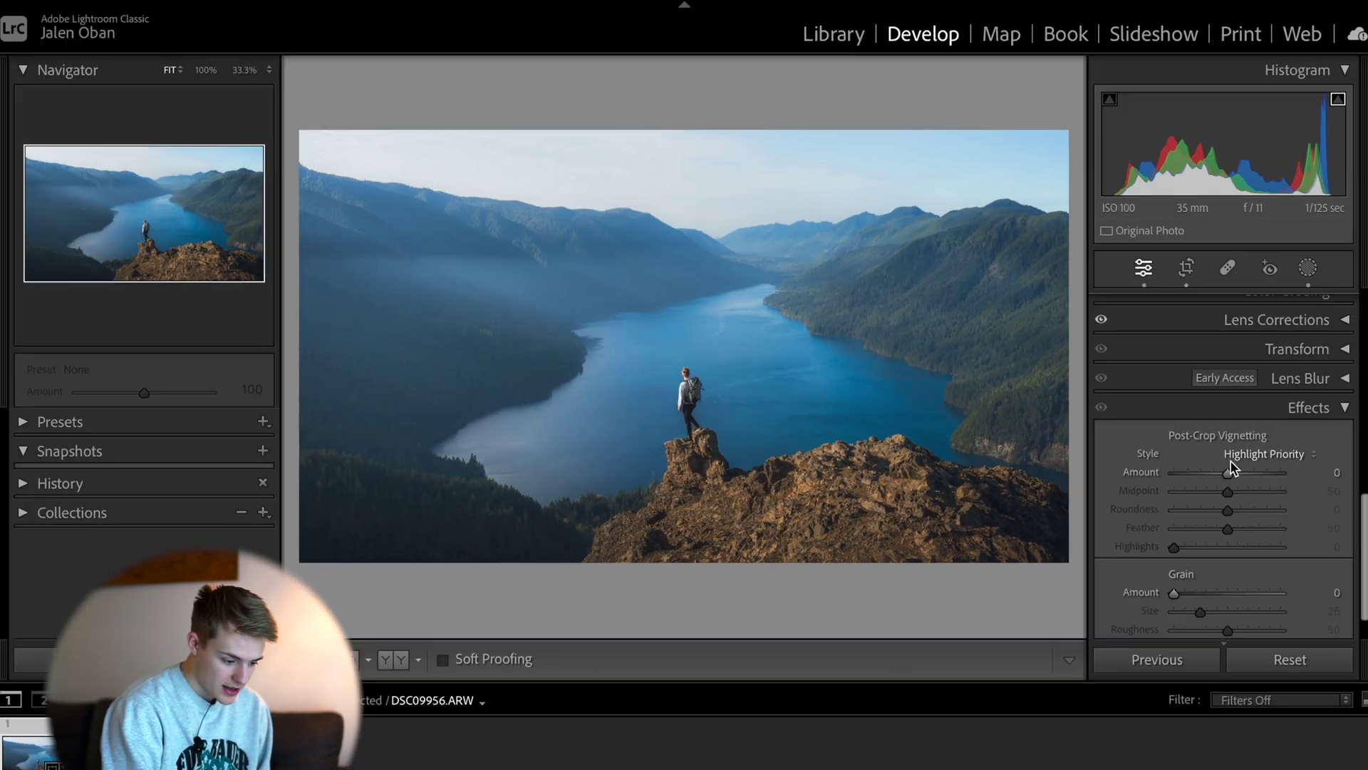
drag(1084, 470, 1087, 470)
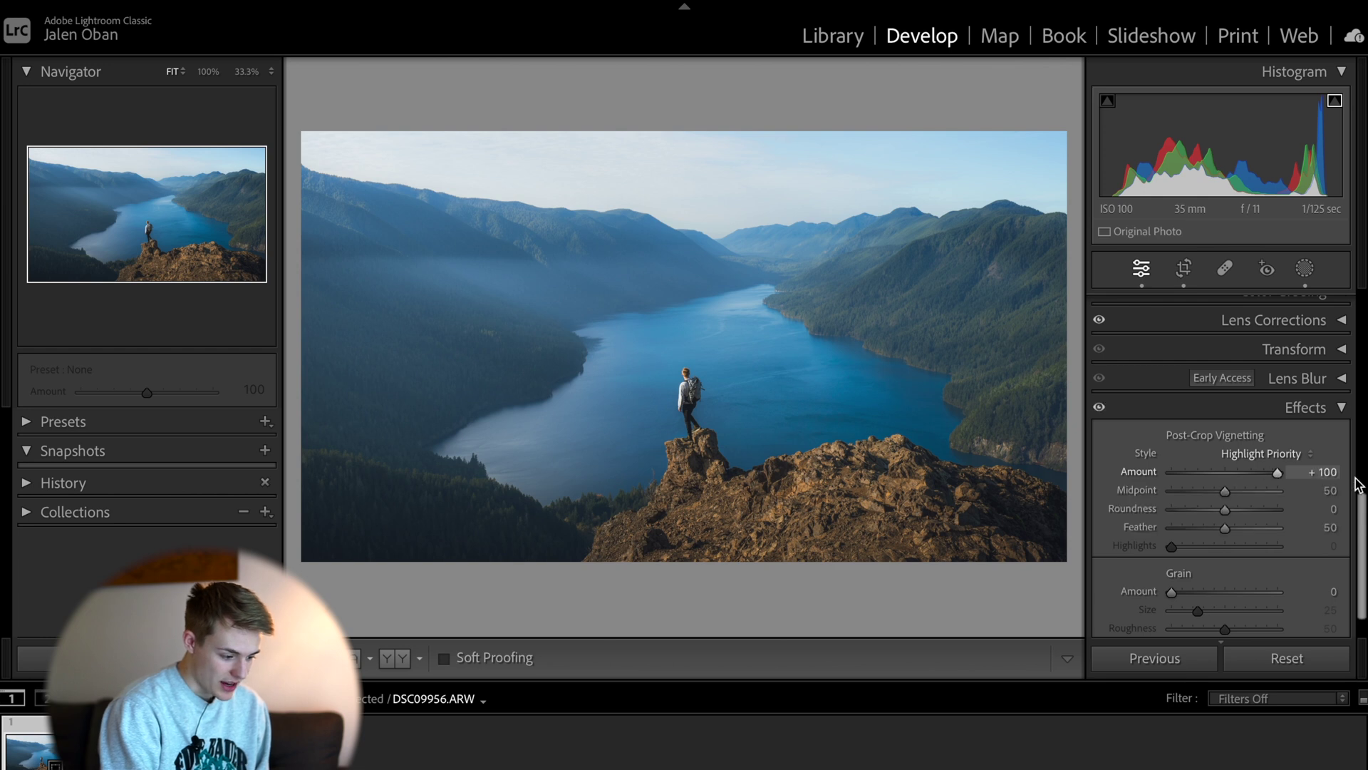
key(j)
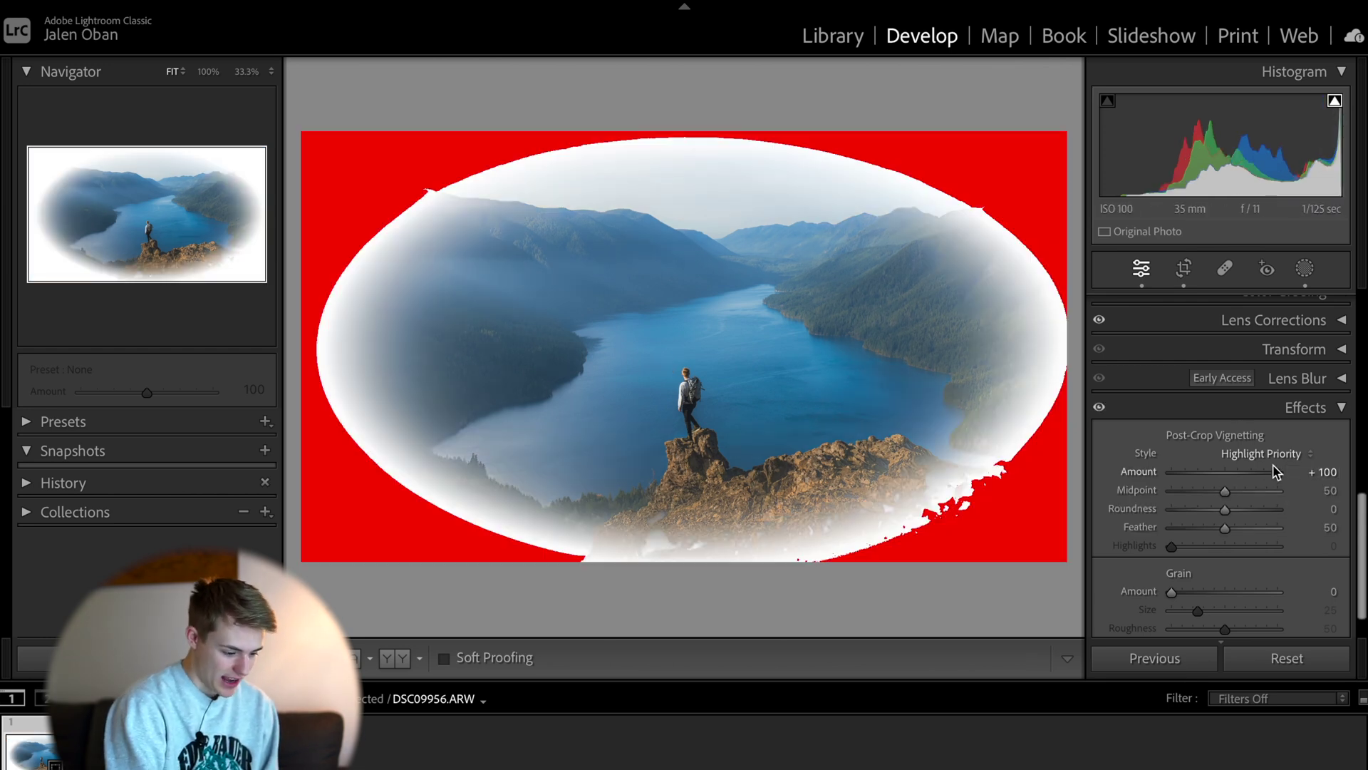
click(1335, 101)
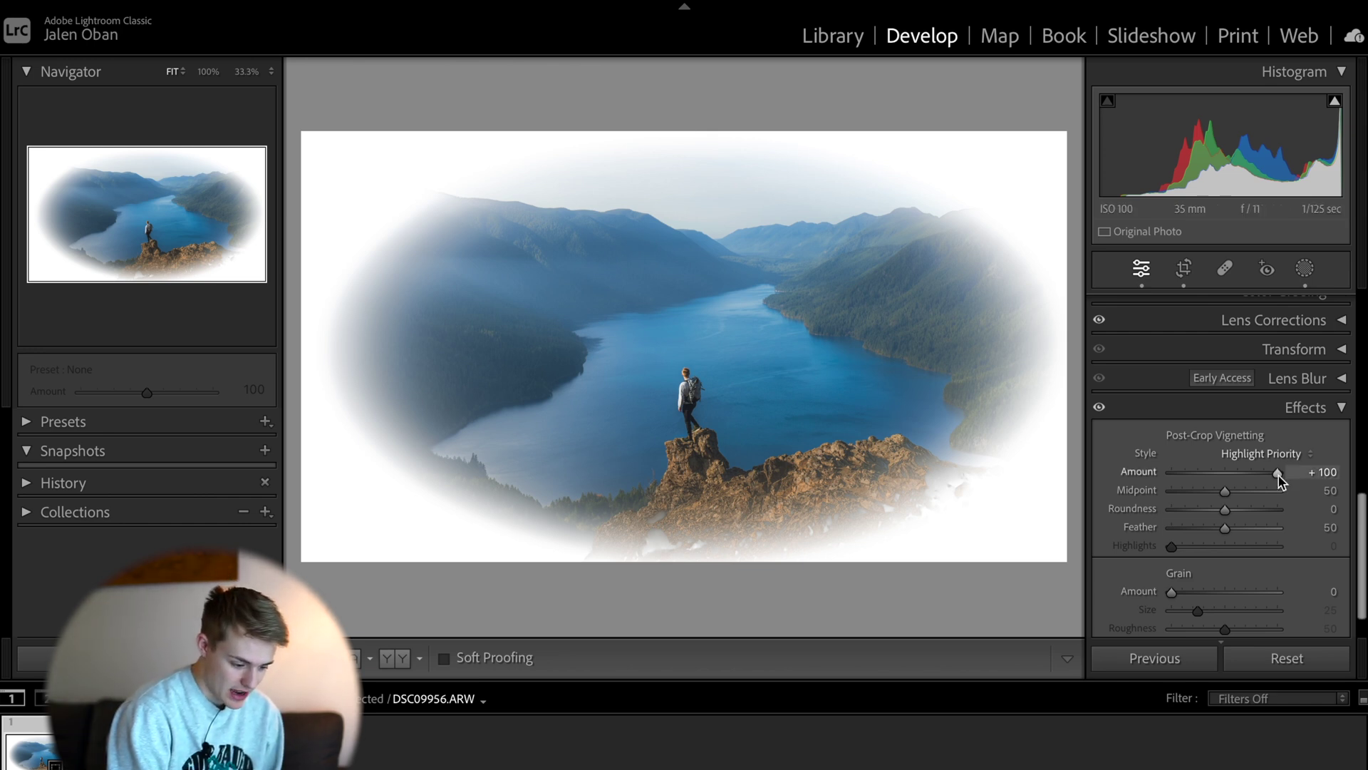
drag(1276, 473, 1096, 471)
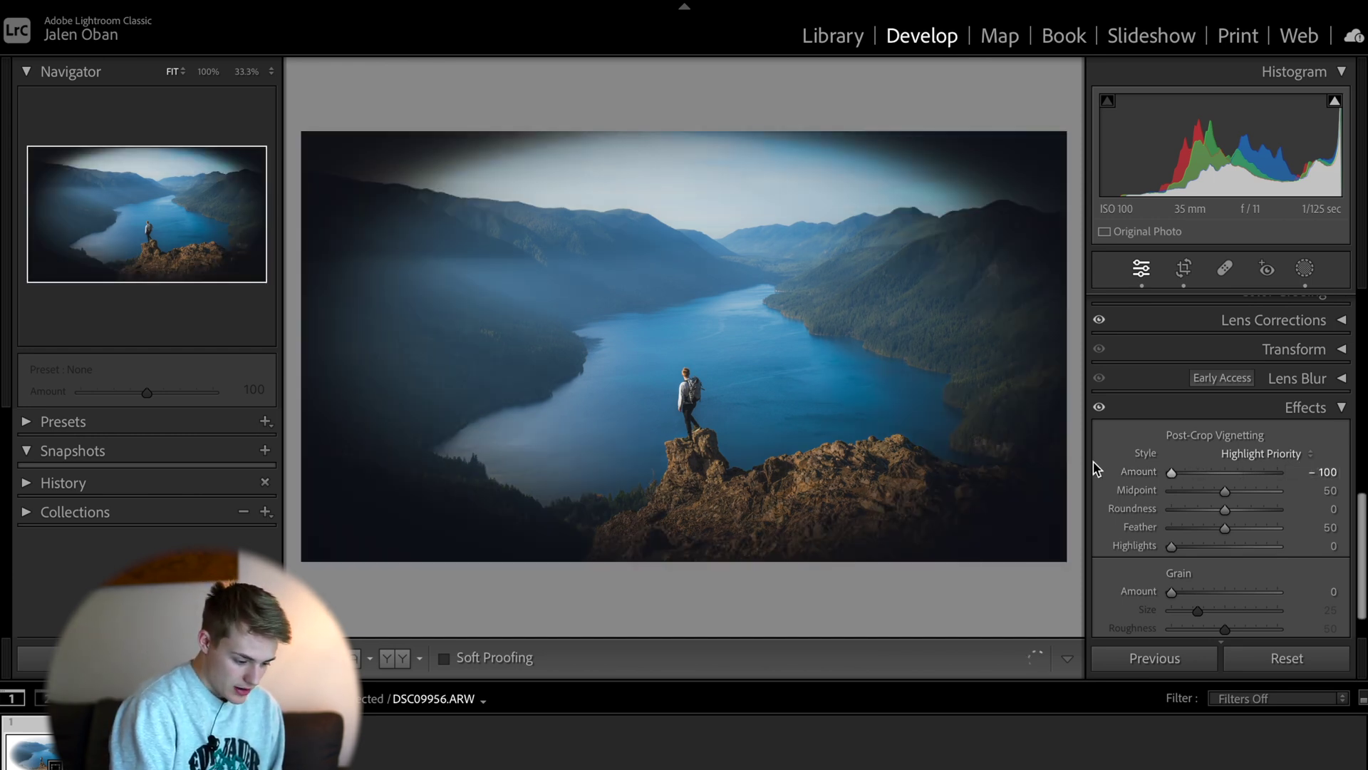
Reset the post-crop vignette Amount and ease it to about -24
double_click(1172, 473)
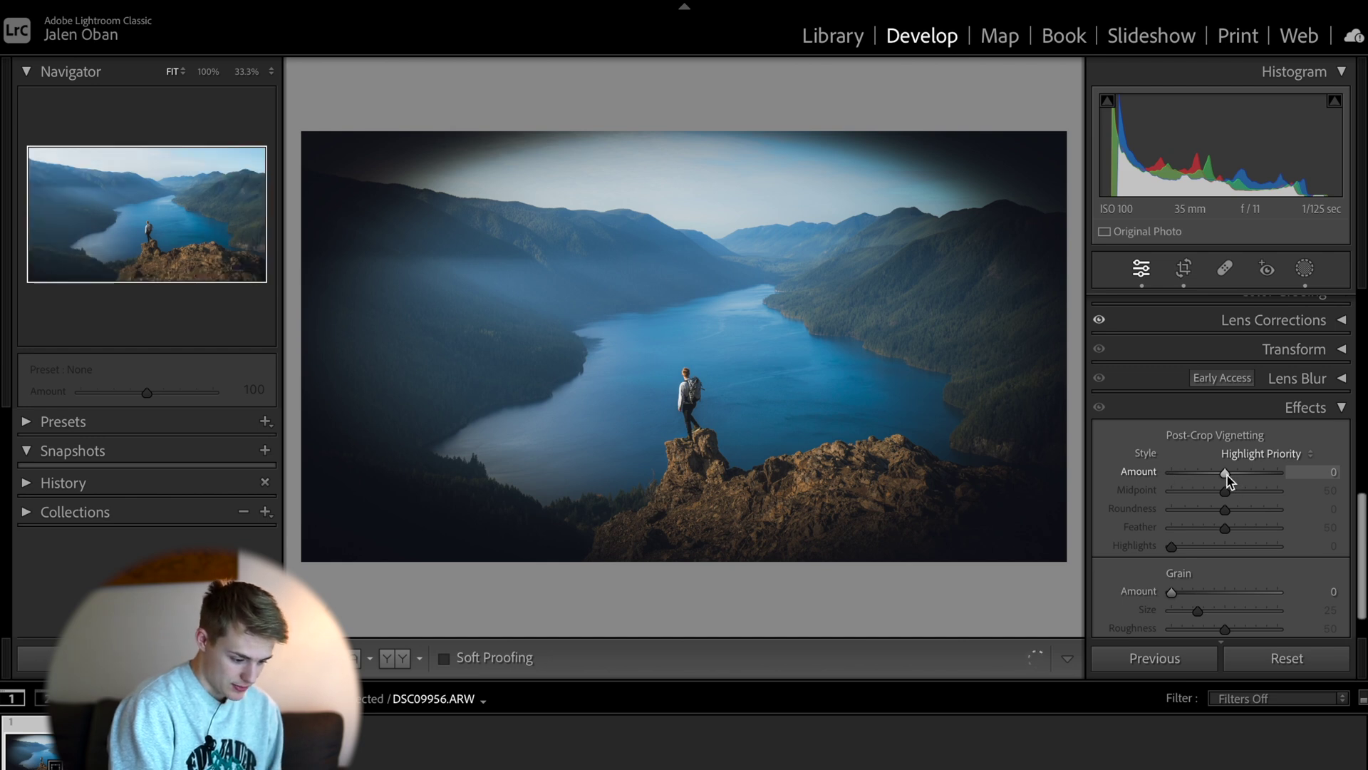
drag(1225, 474, 1217, 474)
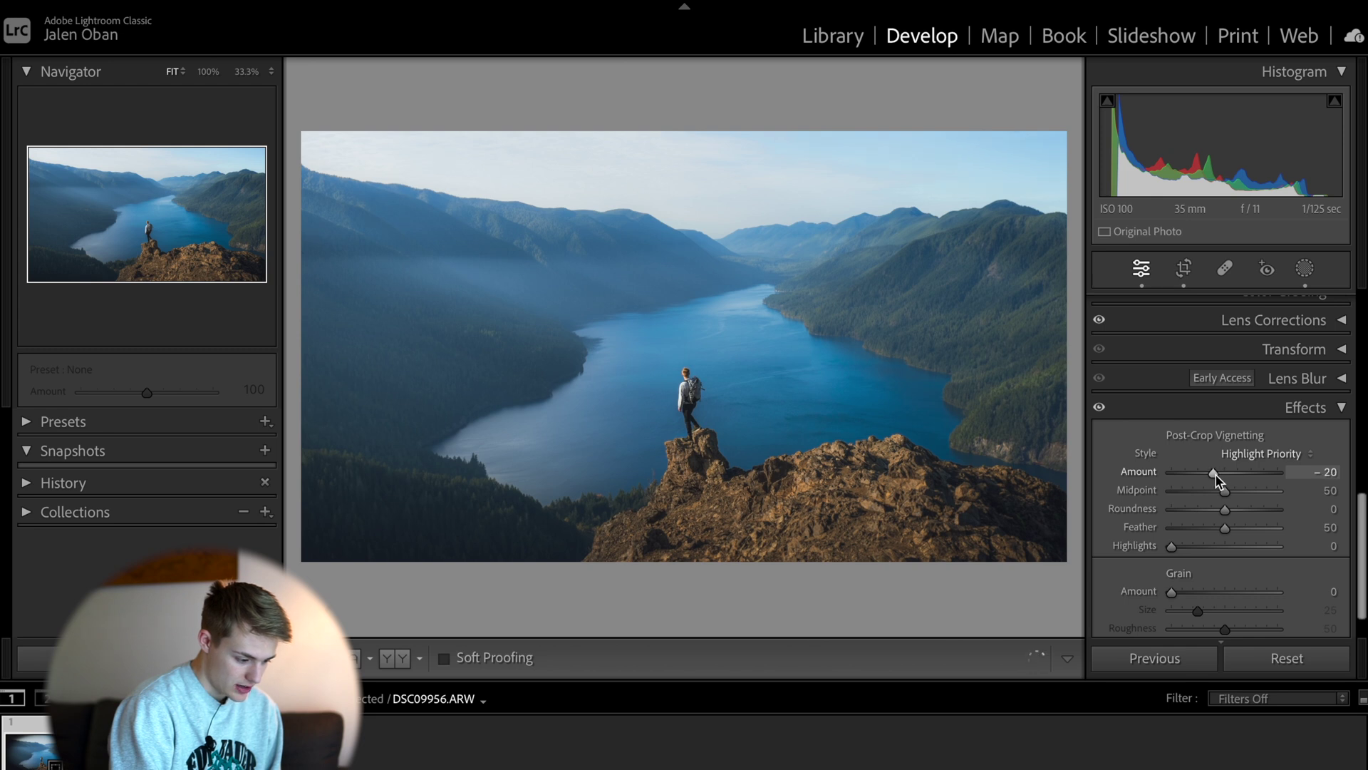
drag(1215, 474, 1212, 475)
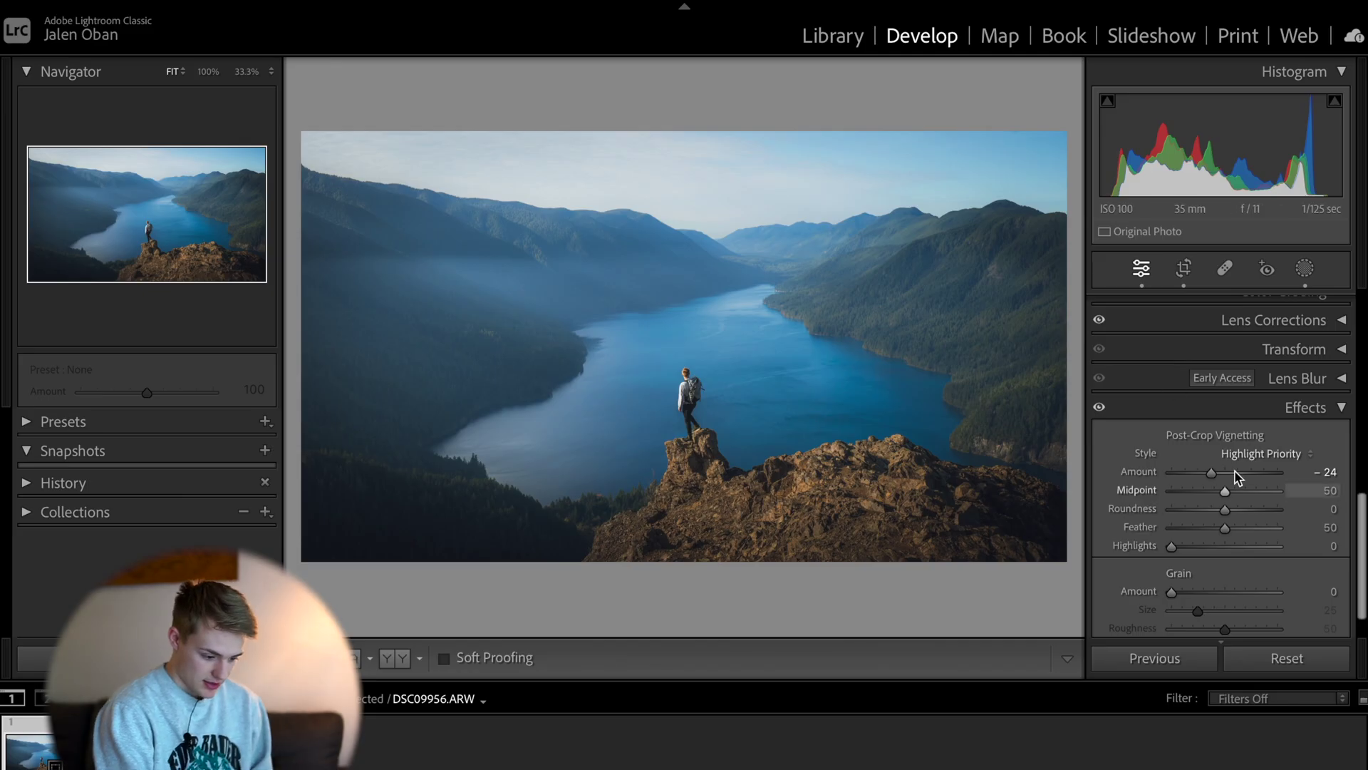
Remove the post-crop vignette and draw a radial gradient mask centred on the hiker
double_click(1211, 474)
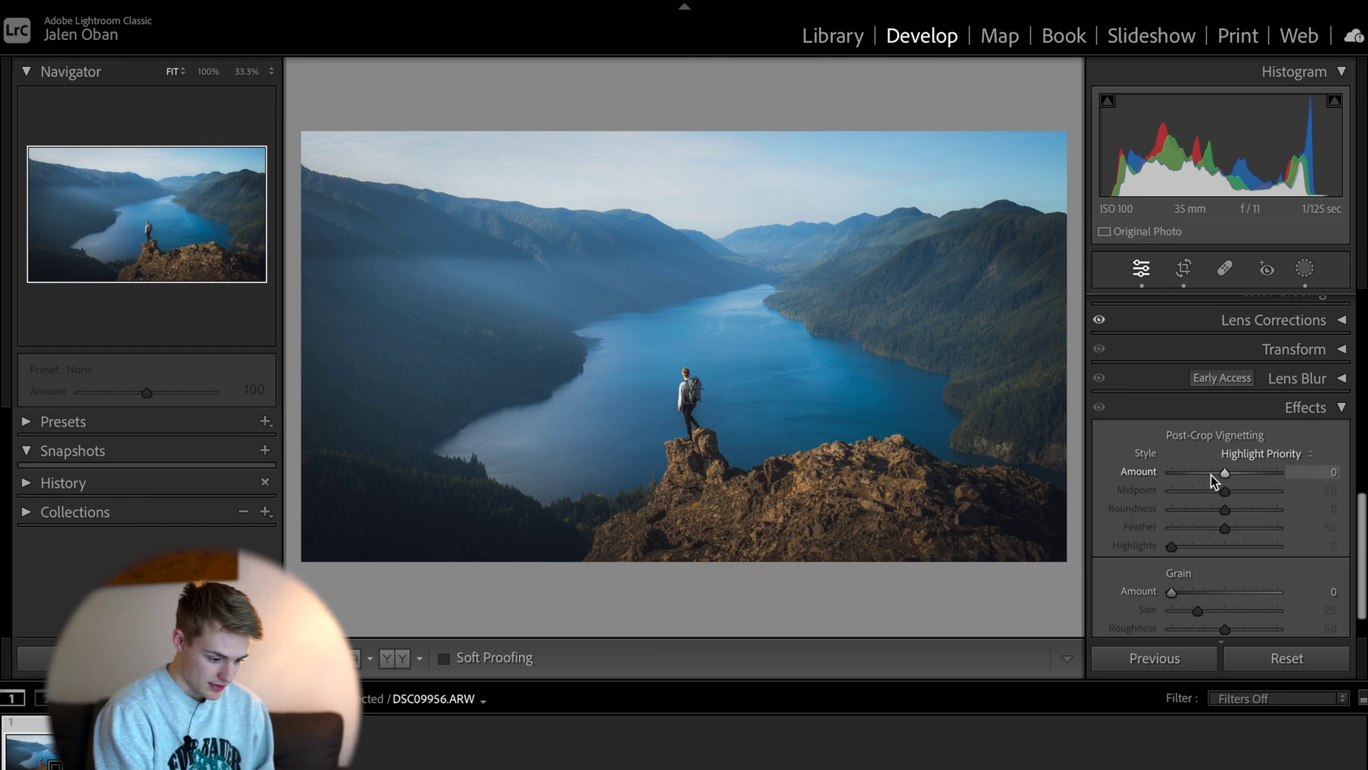
click(1305, 269)
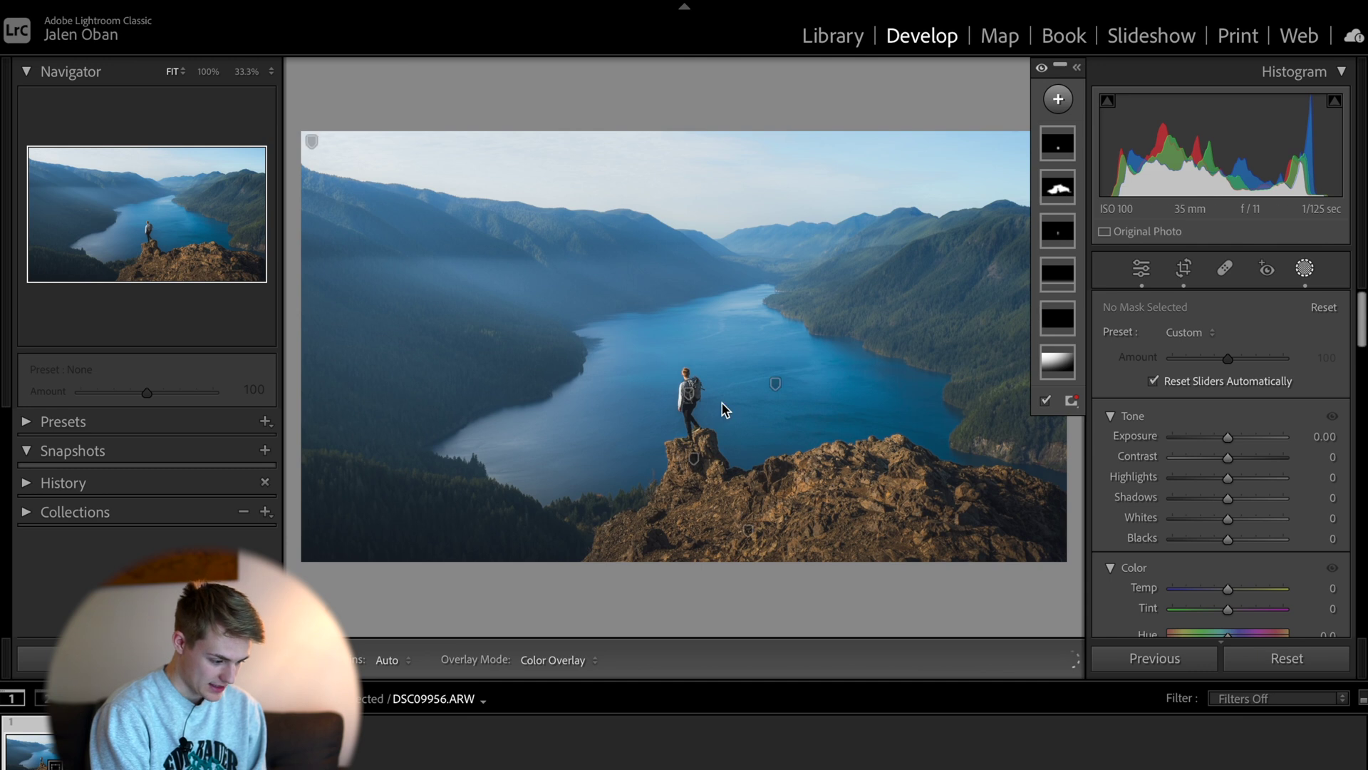
key(ctrl+minus)
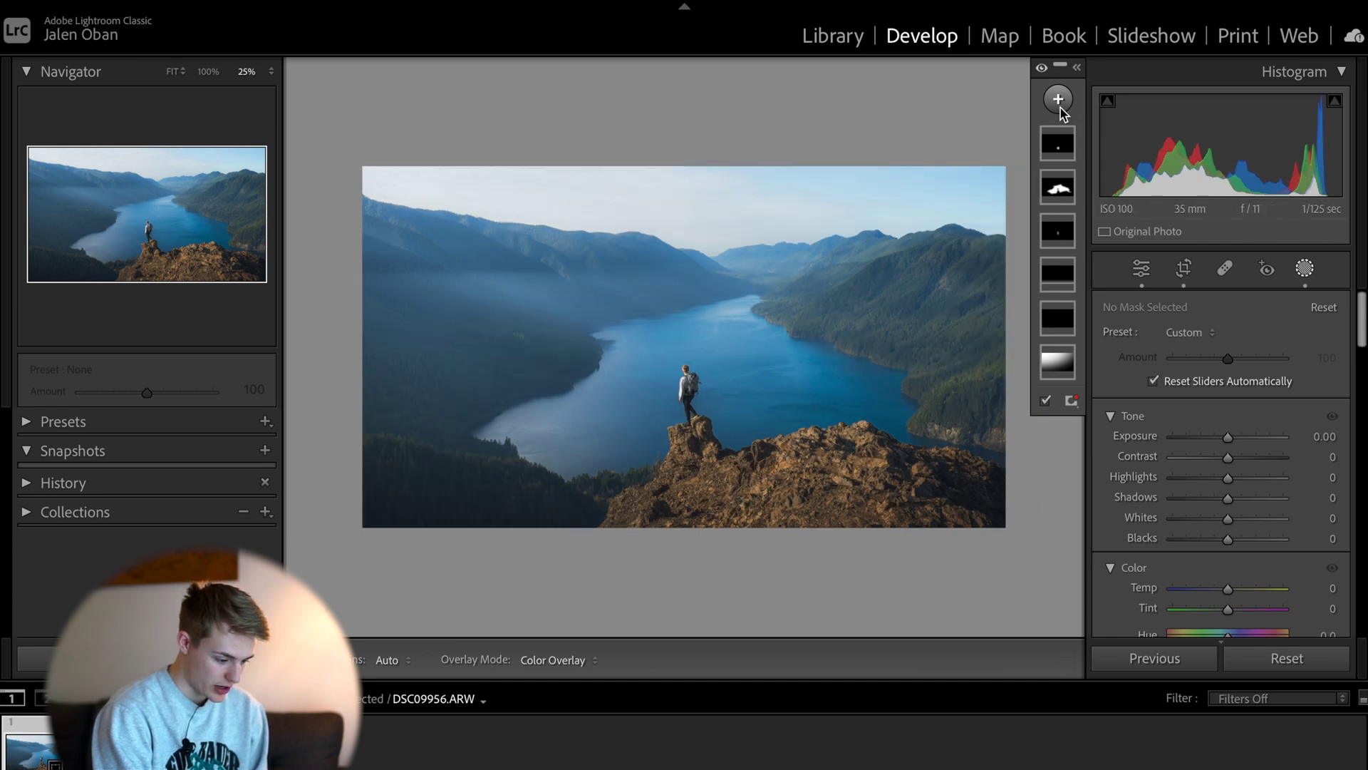
click(1058, 99)
click(1095, 330)
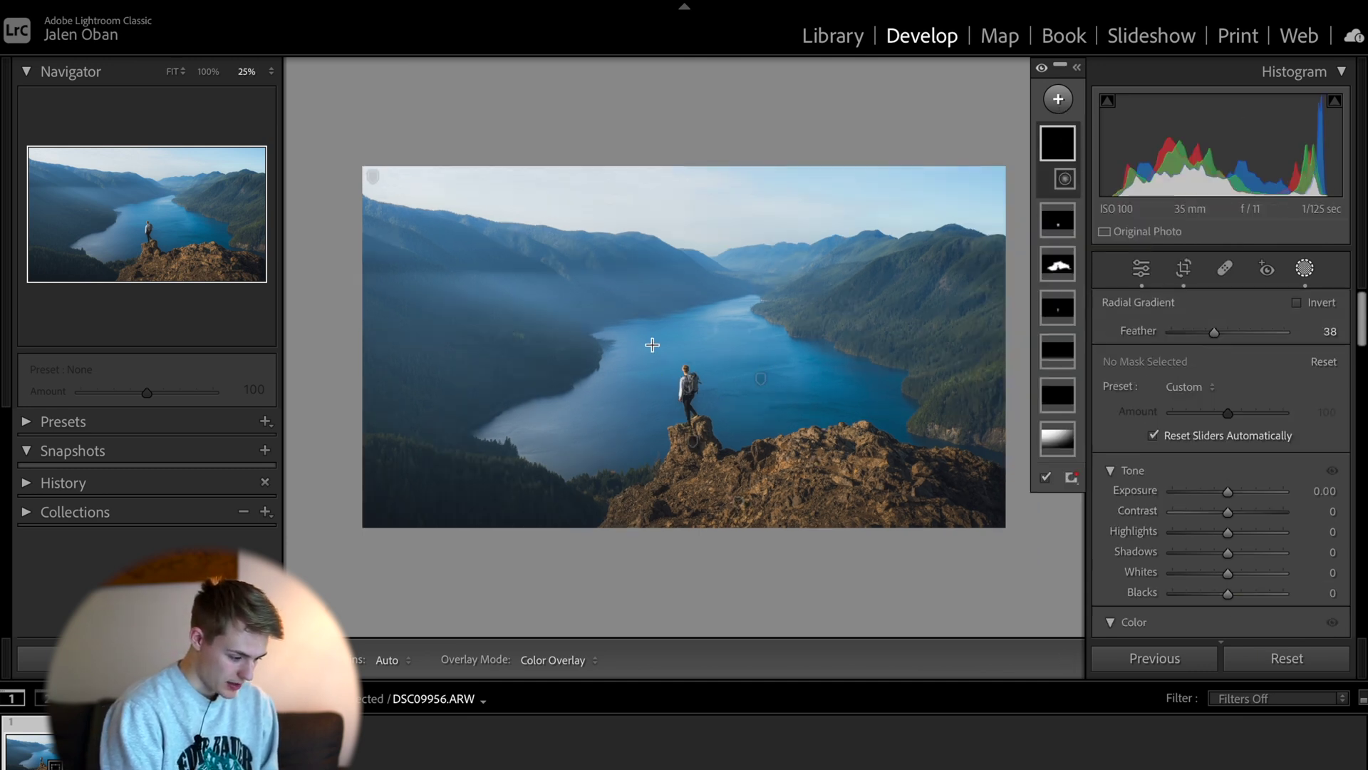
drag(682, 361, 1078, 674)
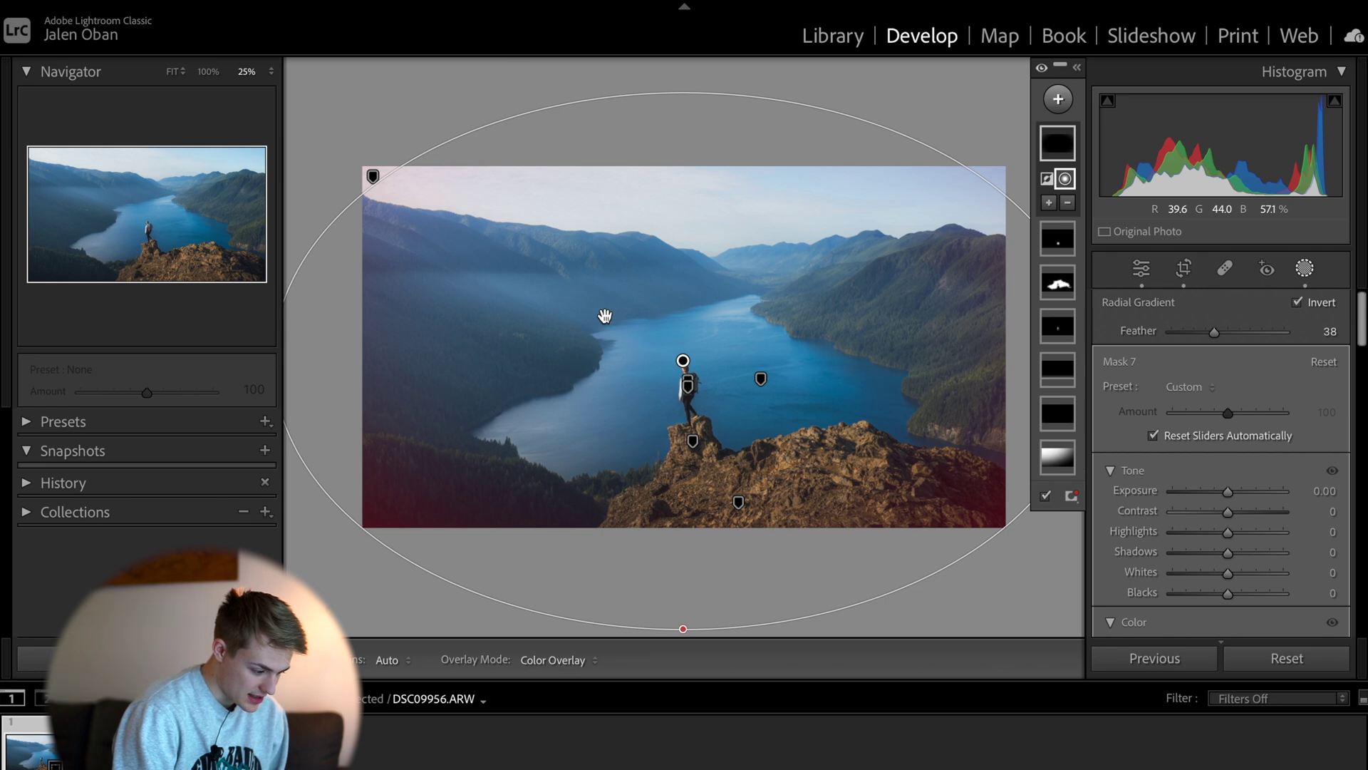
Narrow the gradient ellipse with its handles and lower the mask Exposure to -0.69
key(ctrl+minus)
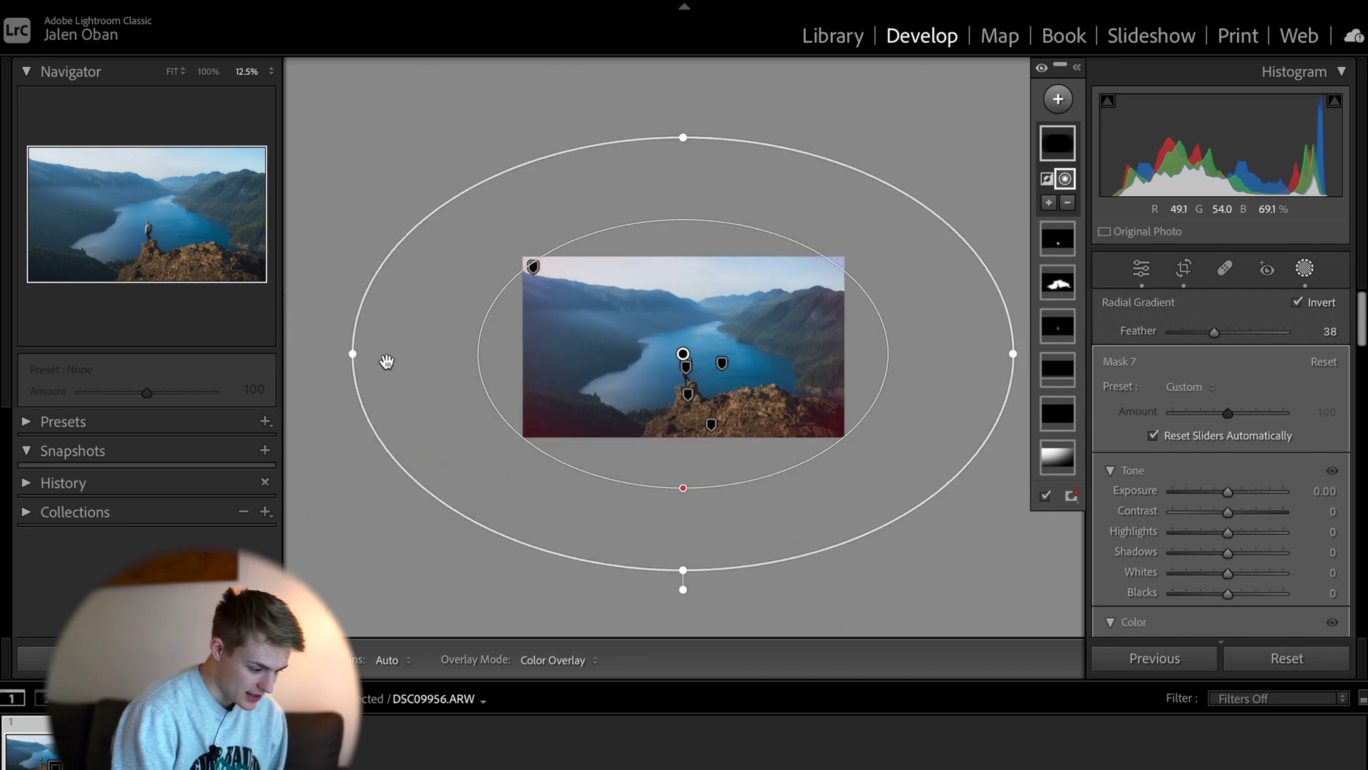
drag(352, 353, 427, 354)
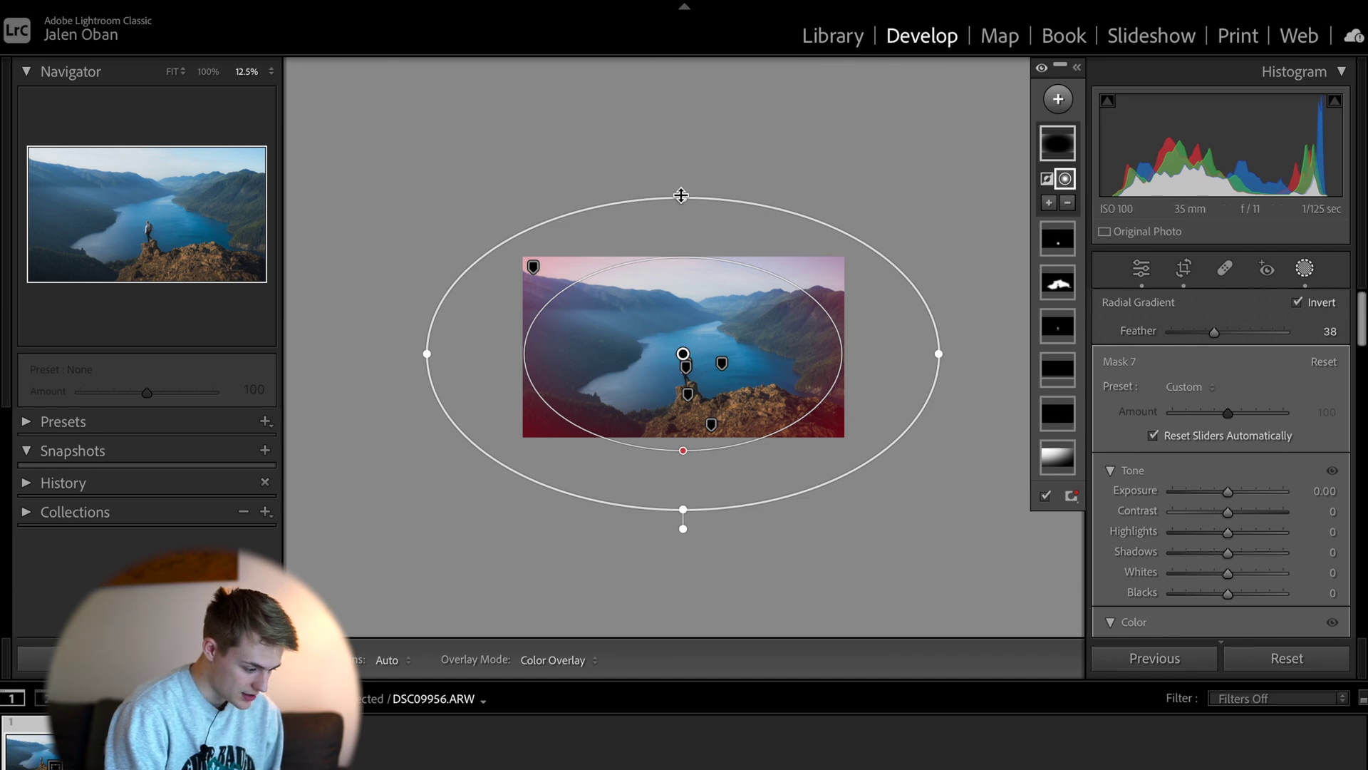
drag(681, 195, 683, 212)
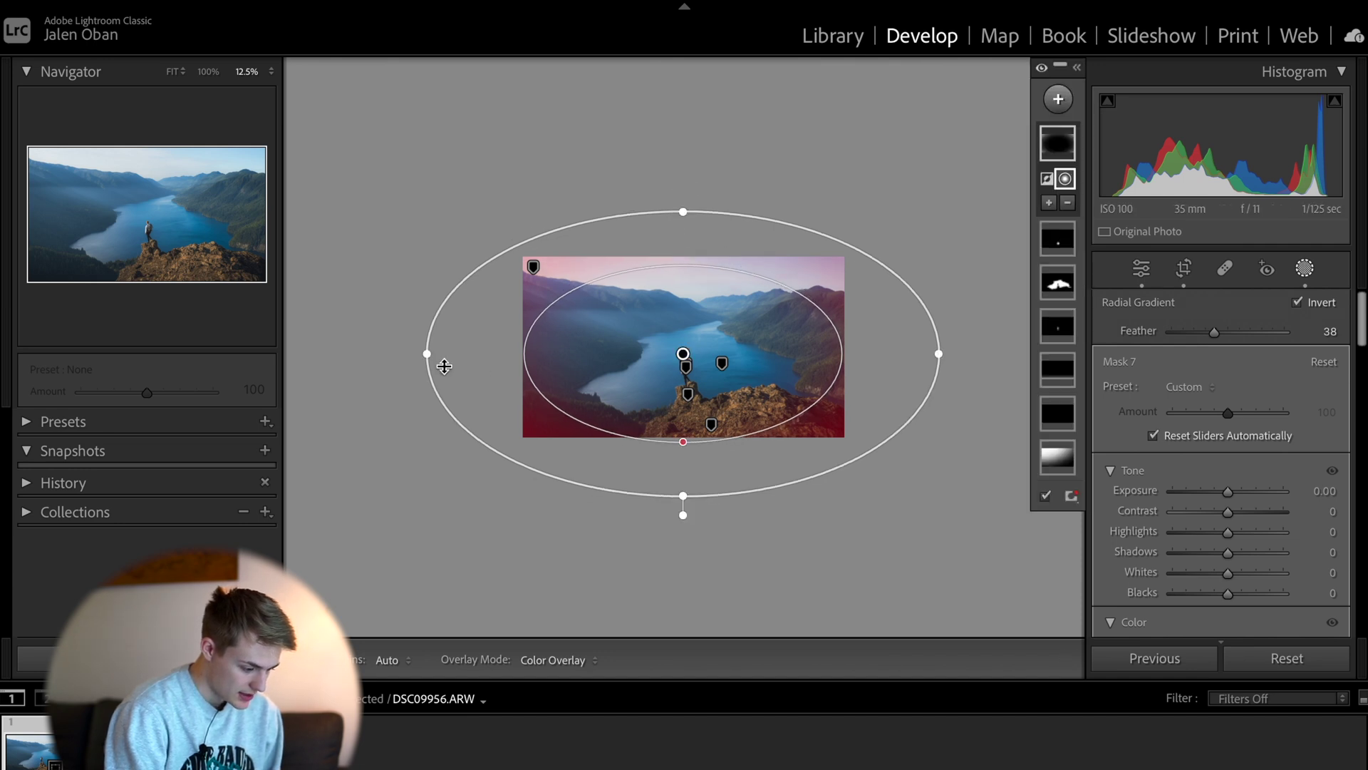
drag(427, 349, 448, 353)
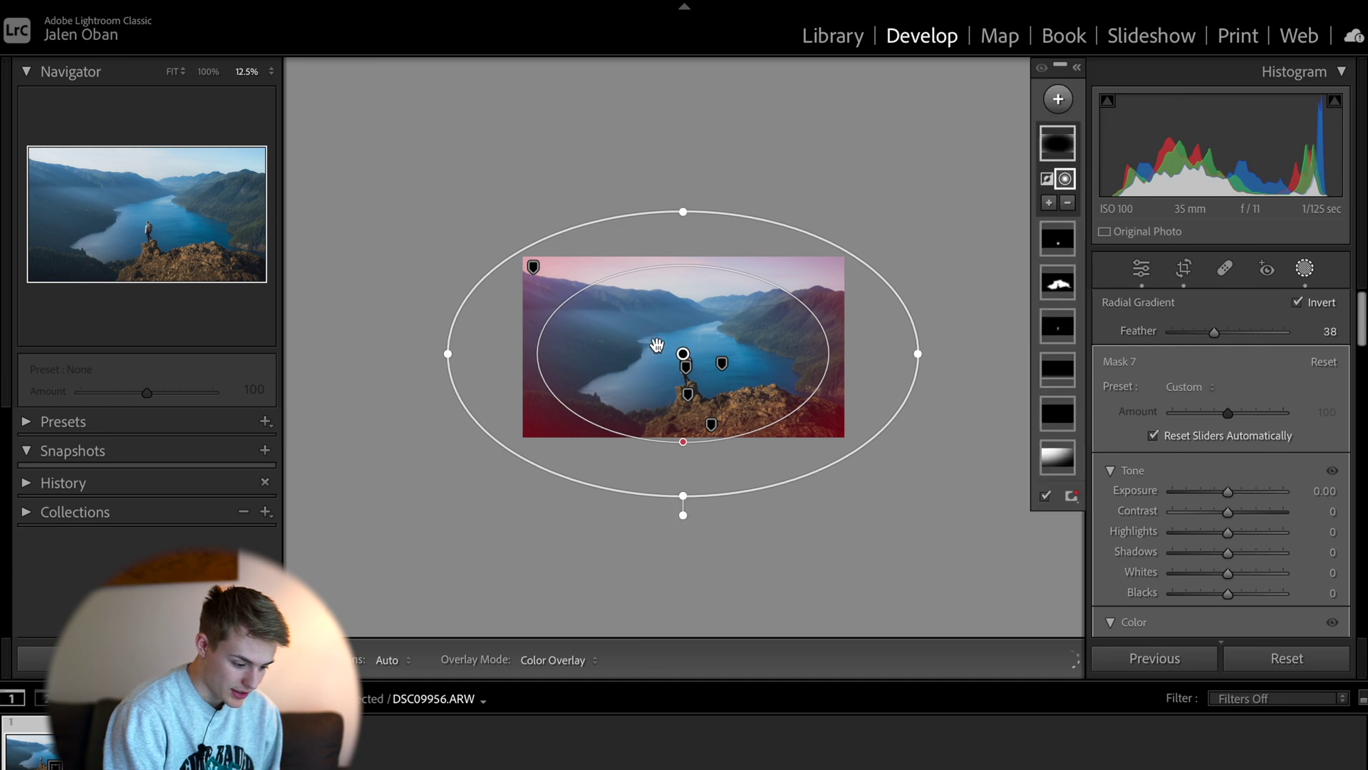
drag(1226, 492, 1217, 492)
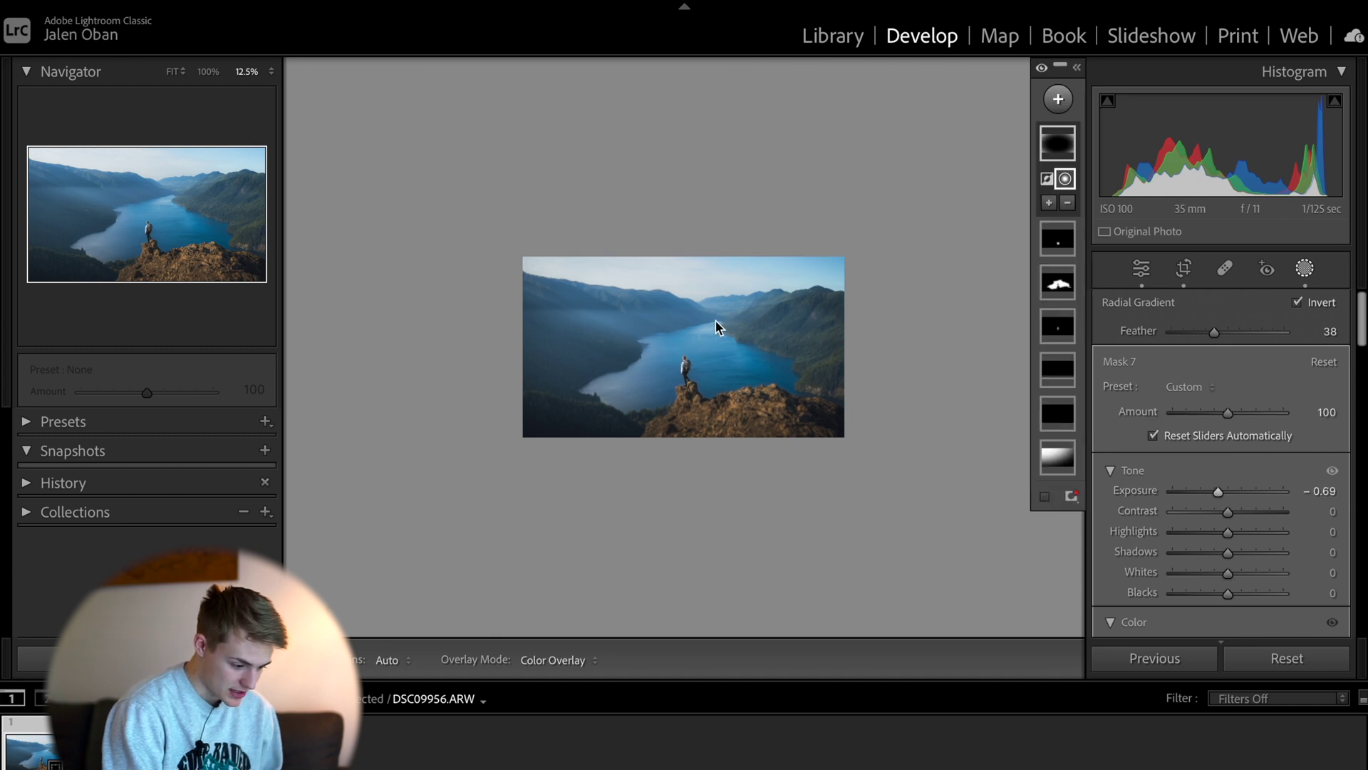
key(ctrl+equal)
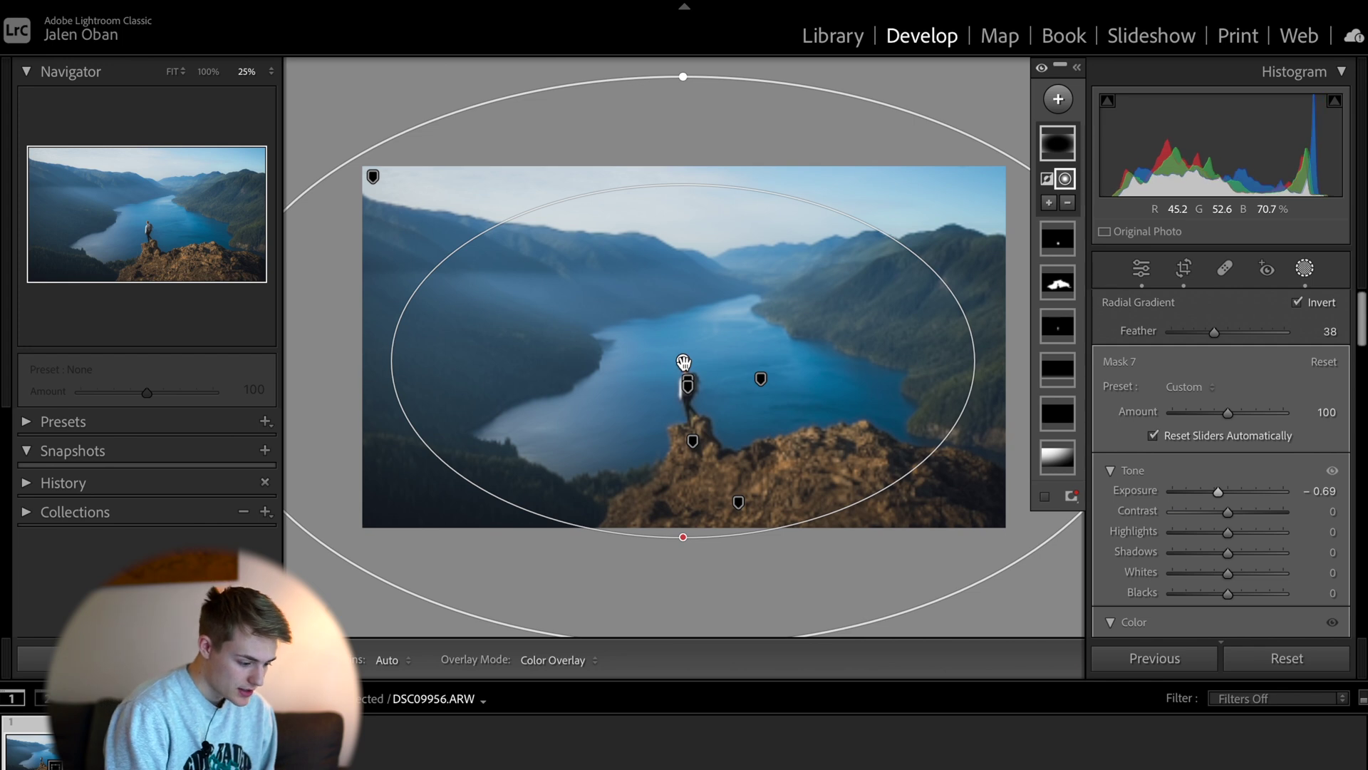
Reshape the radial gradient to Feather 43 with the overlay shown, recentring it on the hiker
key(o)
drag(682, 361, 689, 410)
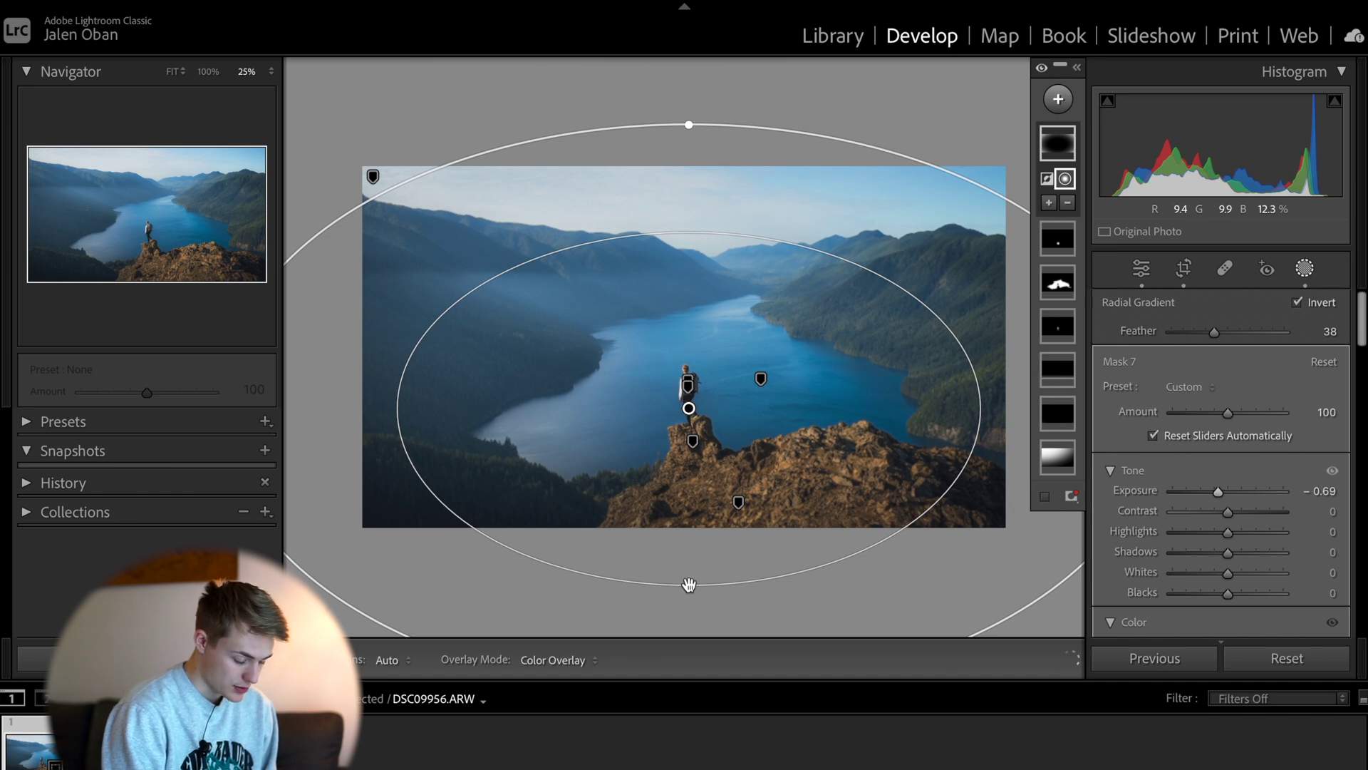
drag(689, 578, 694, 571)
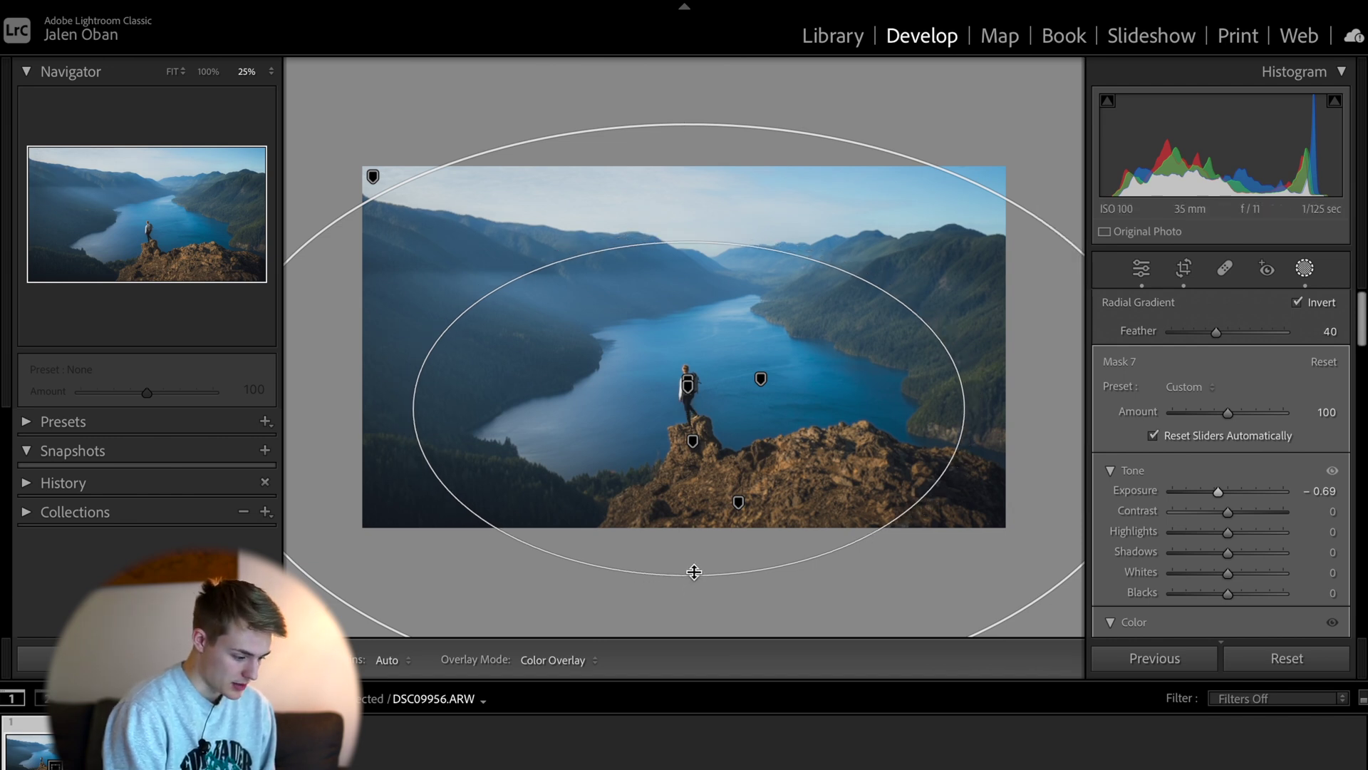
drag(688, 342, 684, 399)
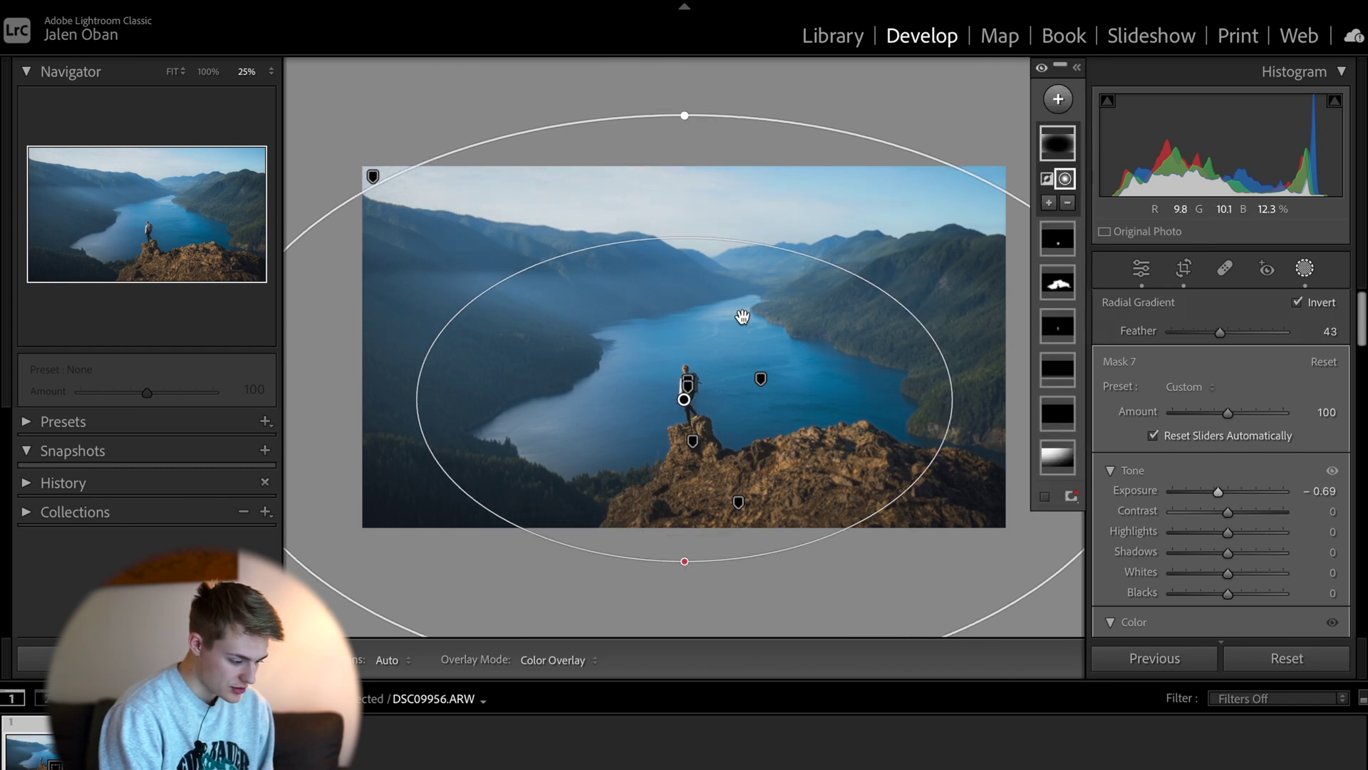
drag(684, 399, 342, 345)
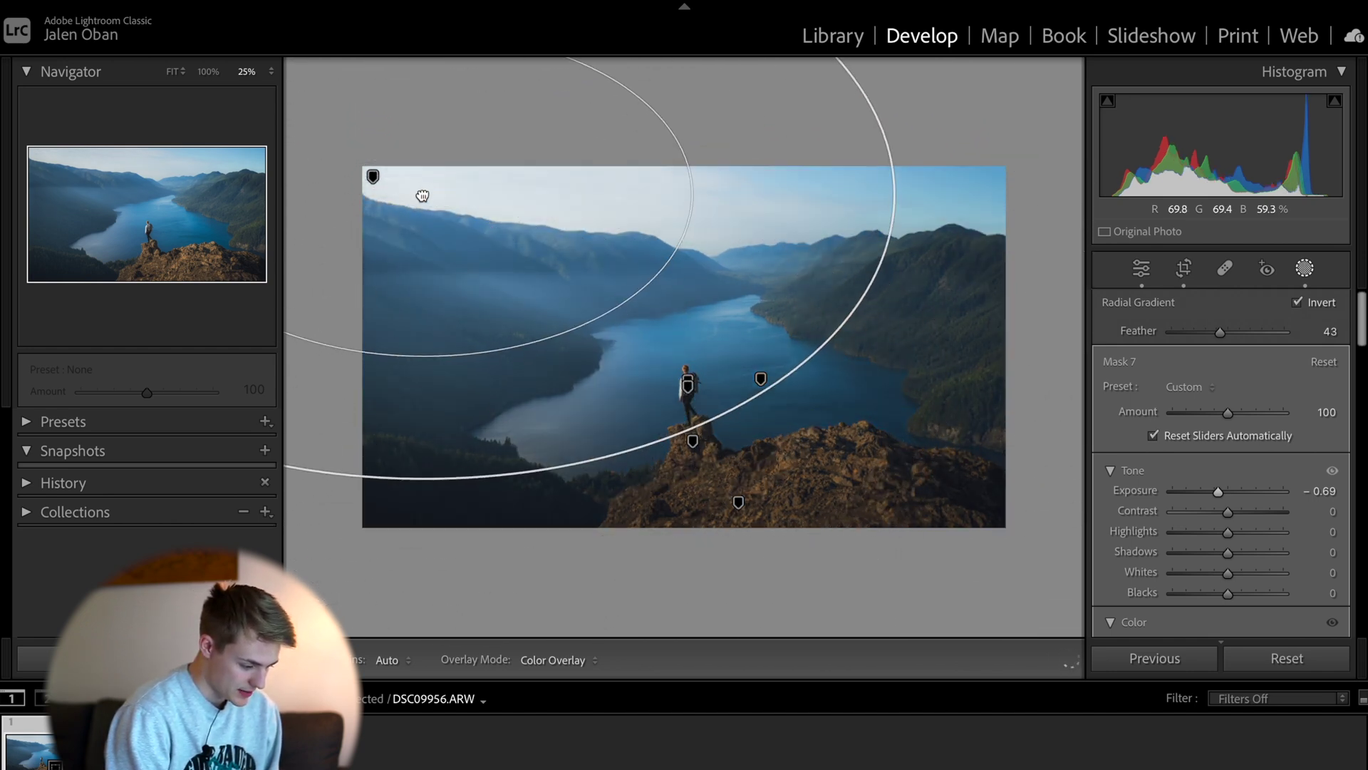
drag(423, 196, 409, 183)
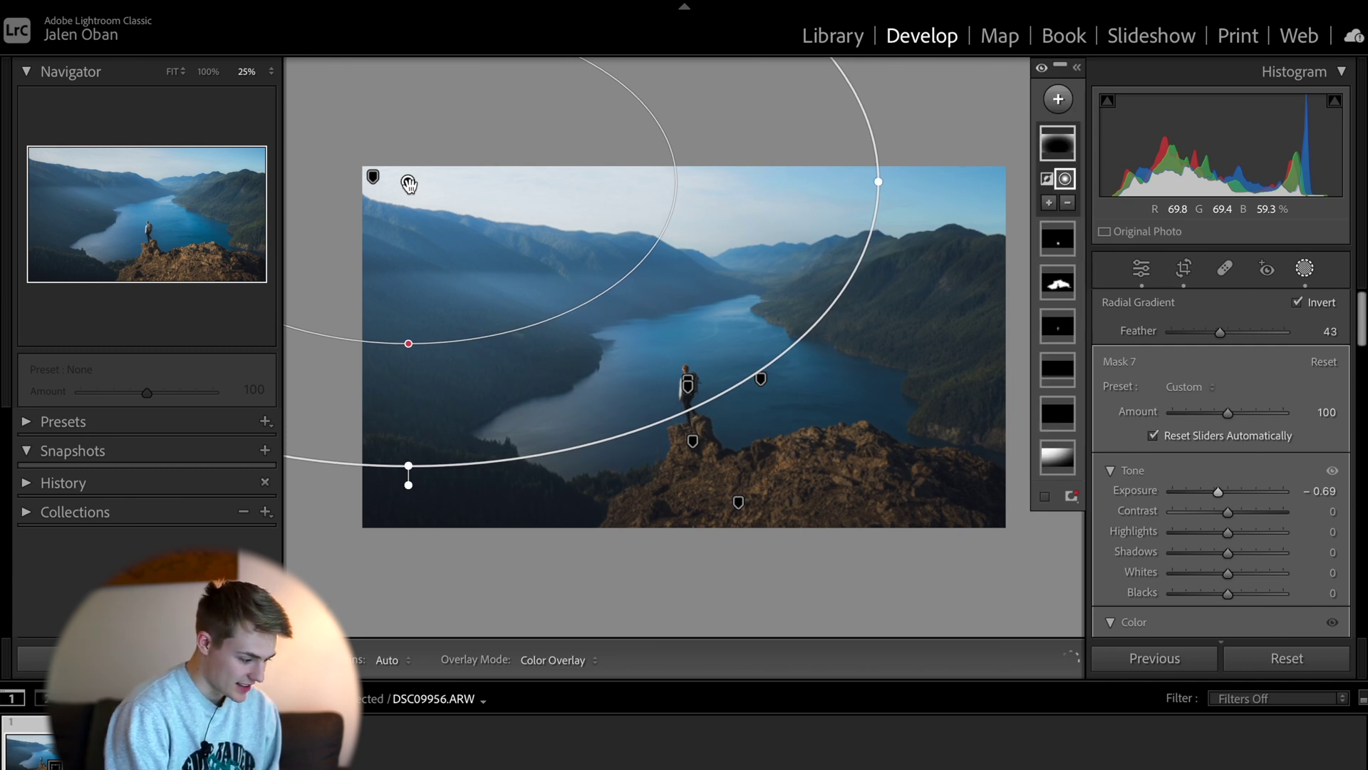
key(o)
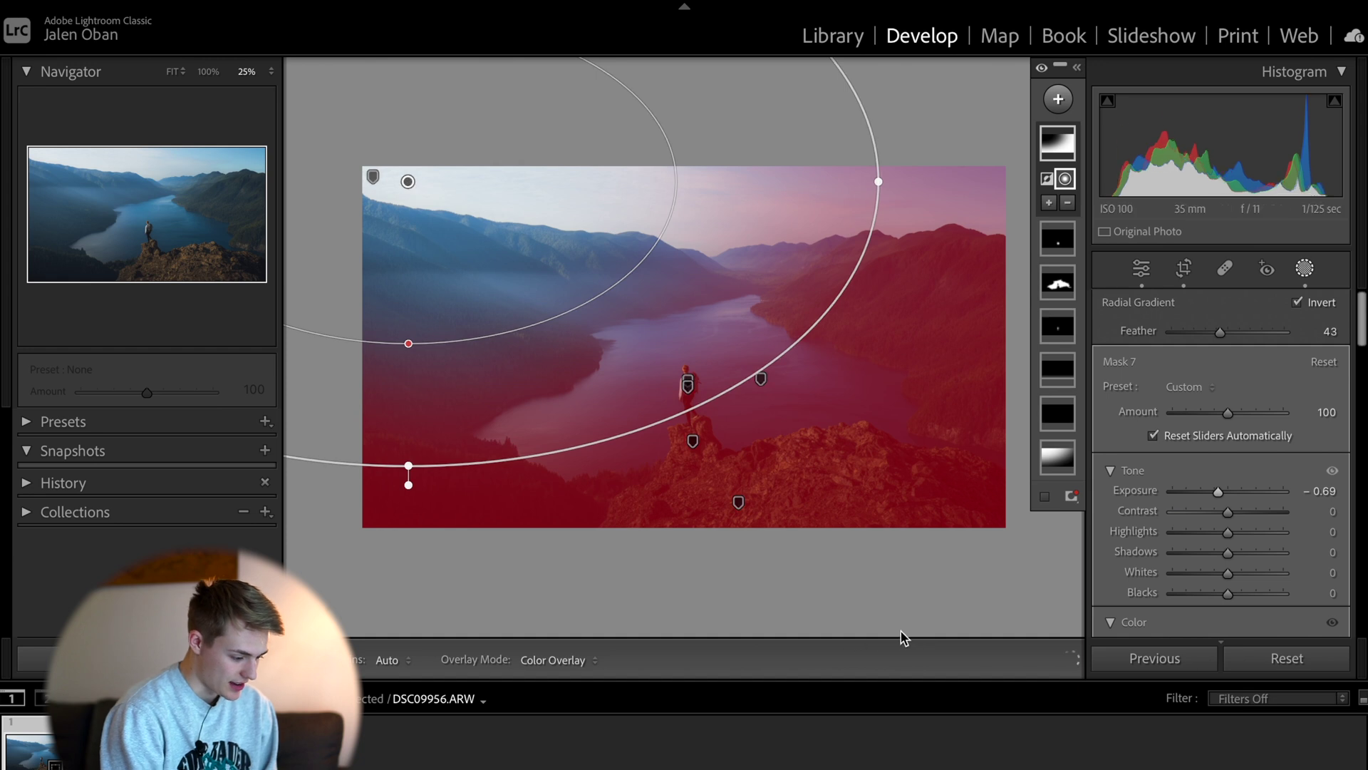
drag(408, 181, 680, 365)
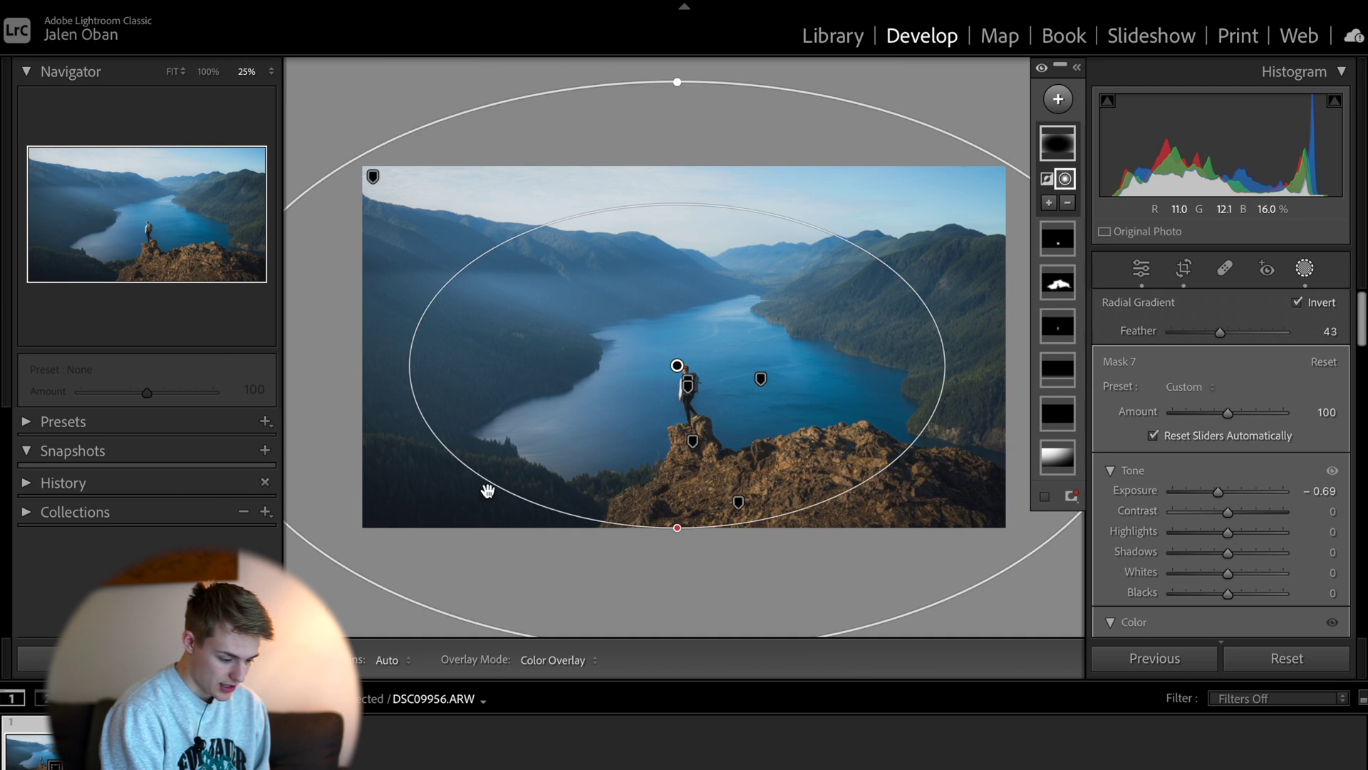
In Mask 7's Tone section, set Shadows 56, Highlights −41, Contrast 16 and Blacks 7
drag(1228, 553, 1258, 556)
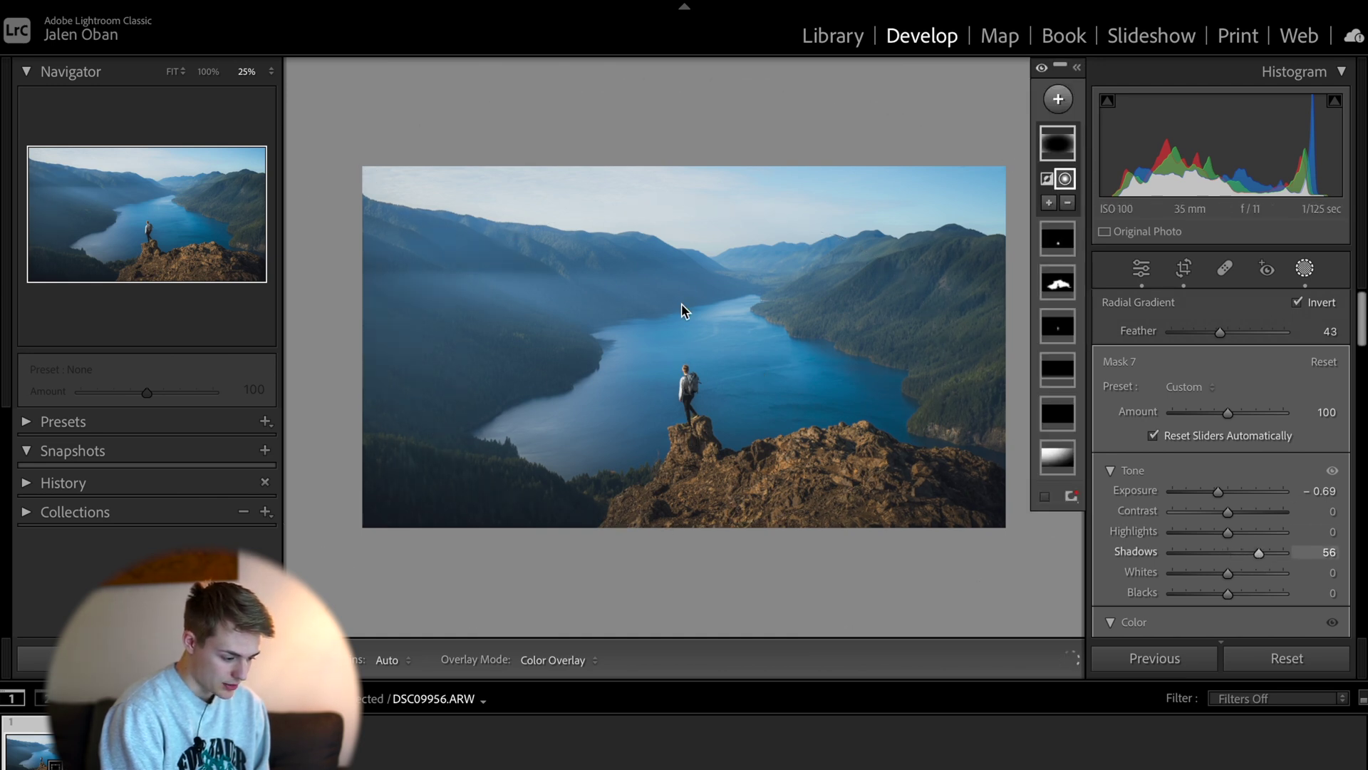
mouse_move(682, 362)
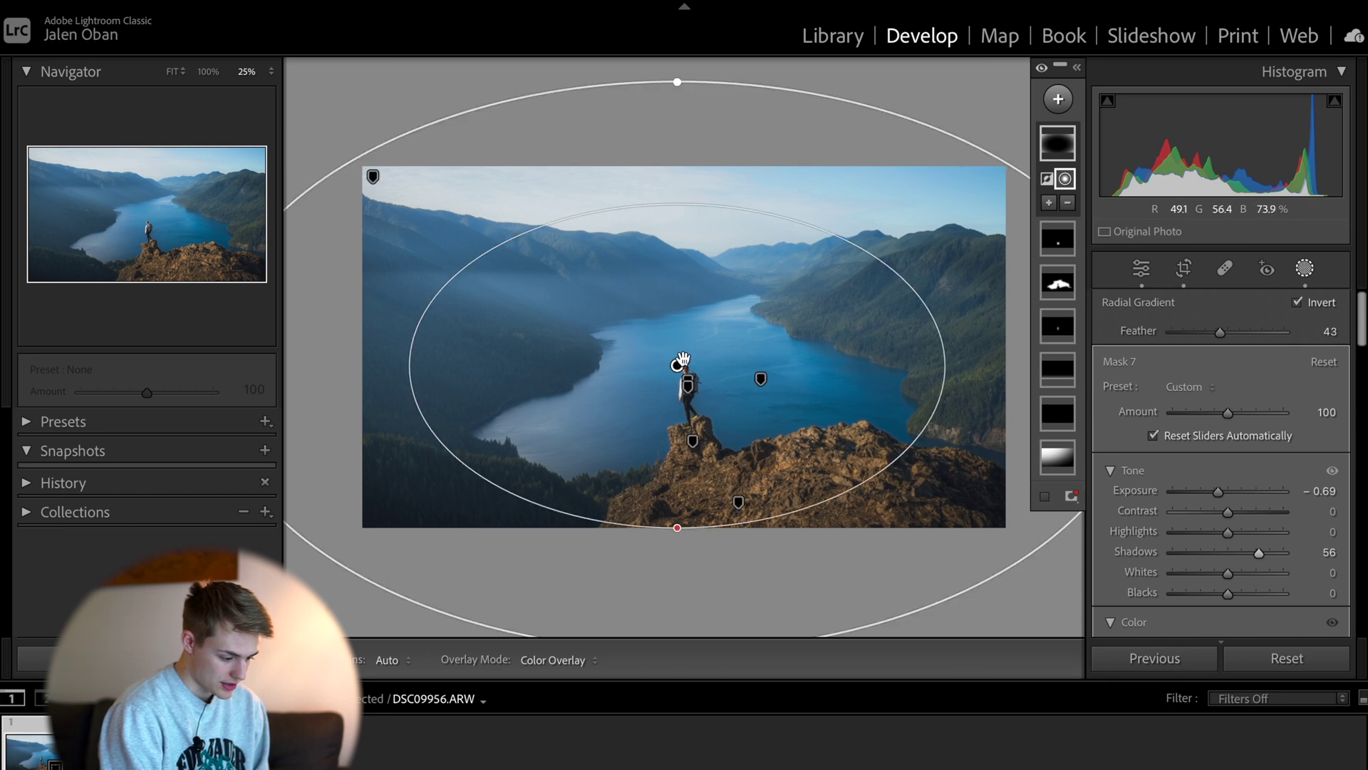
click(696, 403)
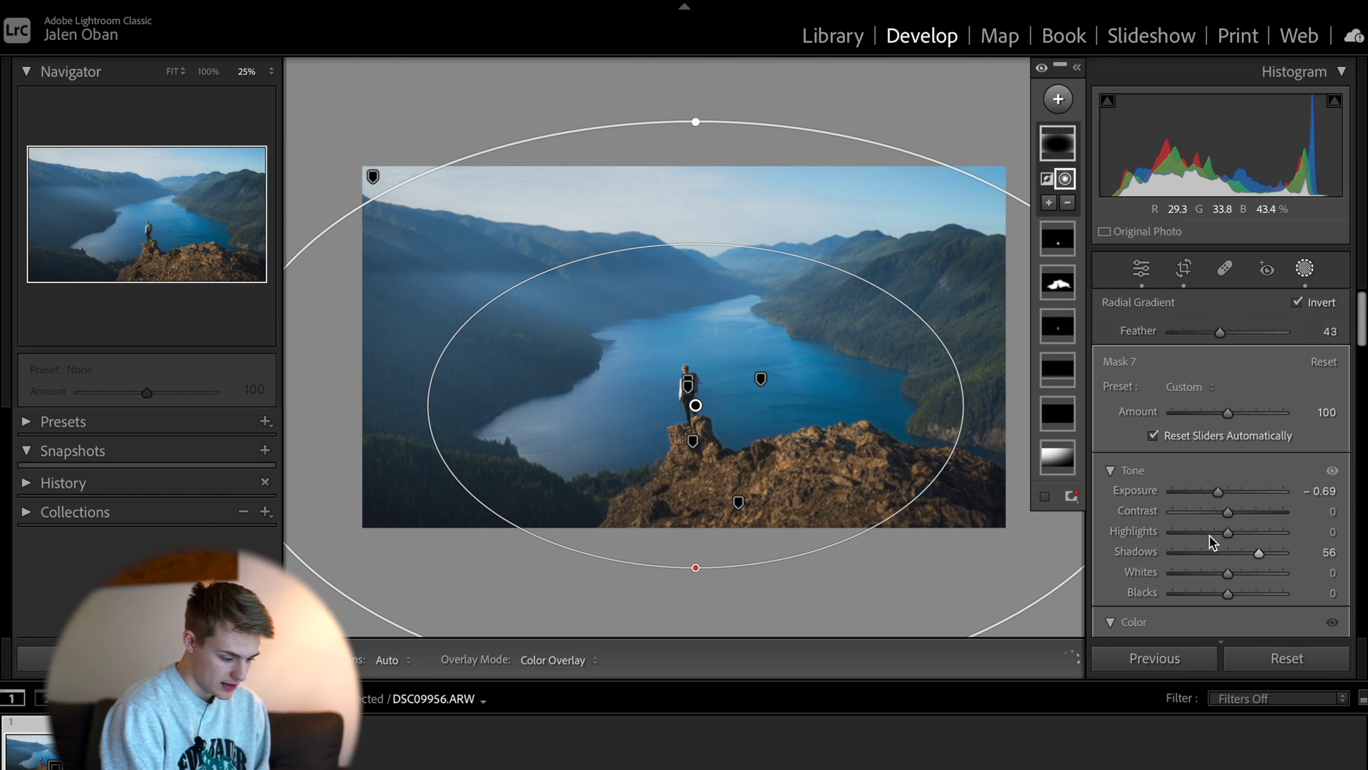
drag(1211, 536, 1209, 540)
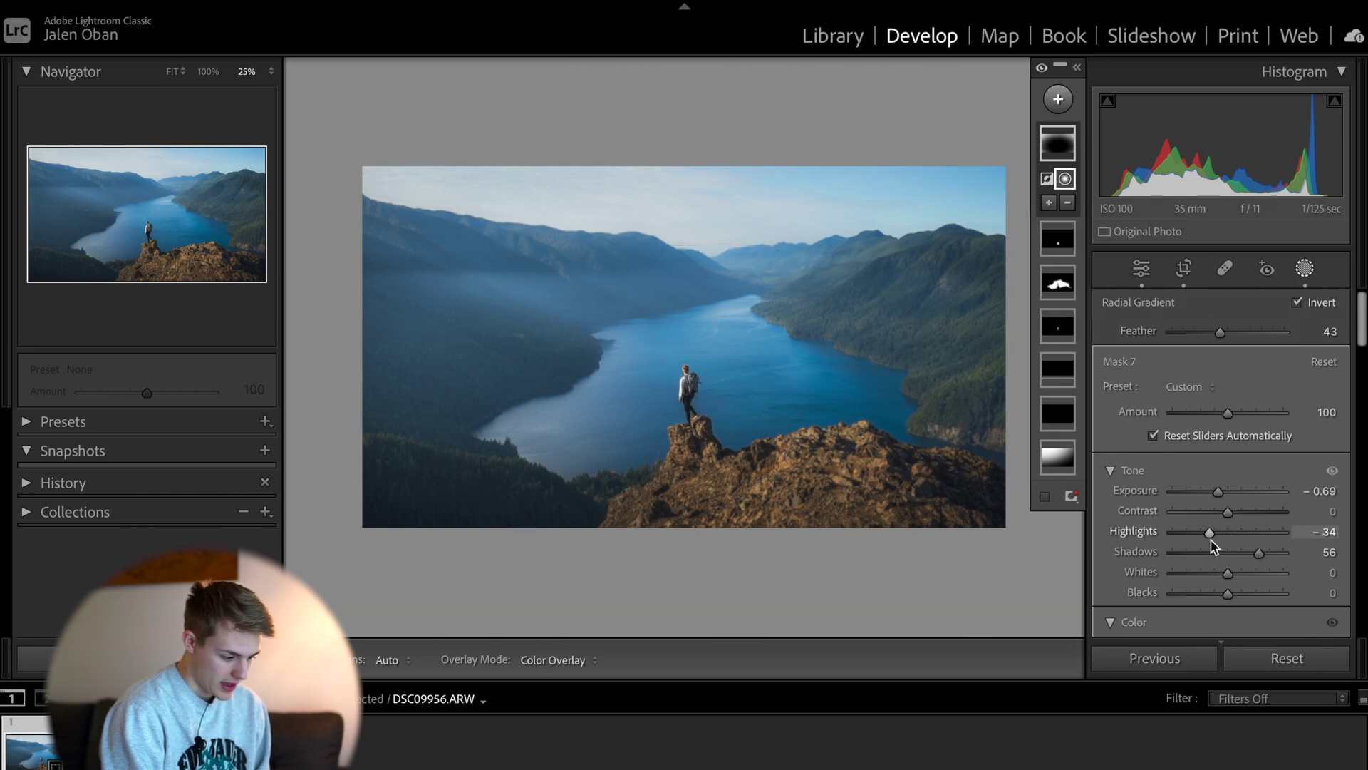
drag(1203, 536, 1193, 531)
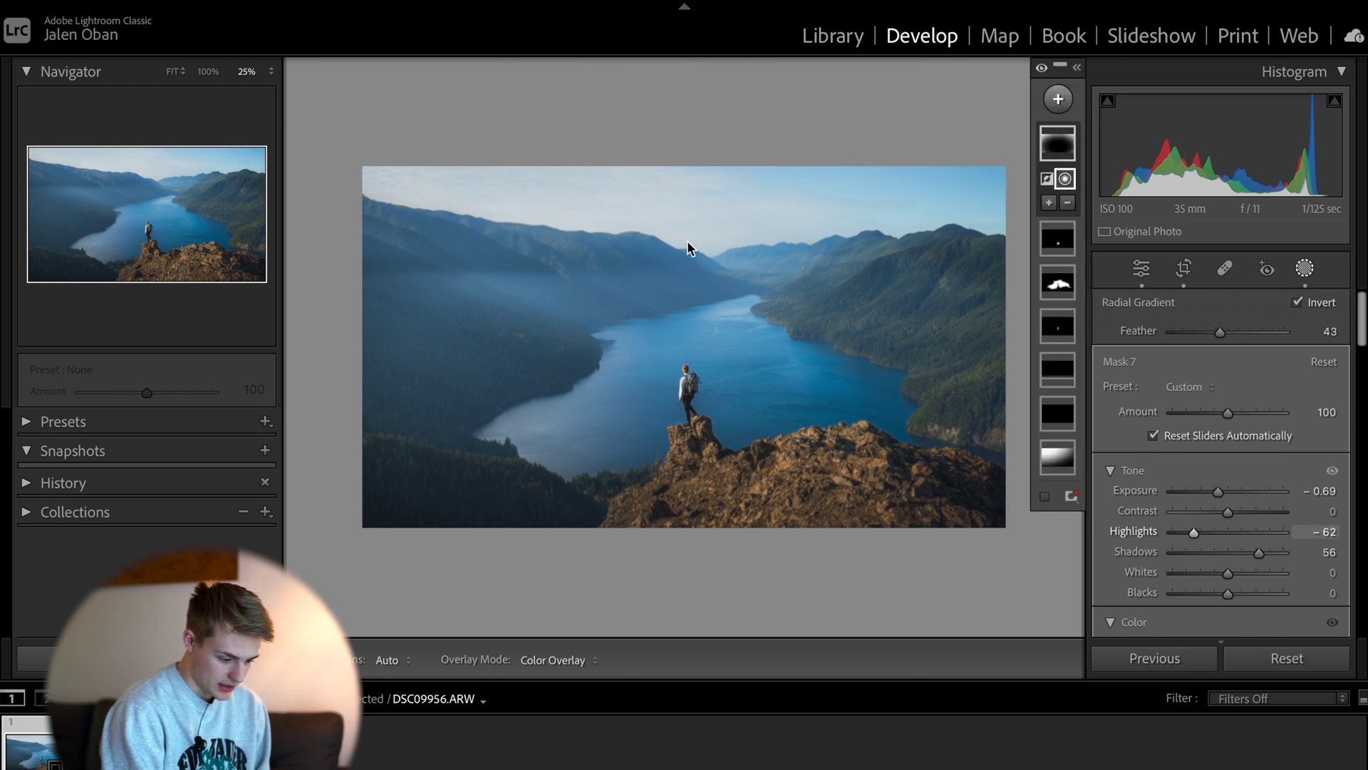
drag(1230, 511, 1238, 510)
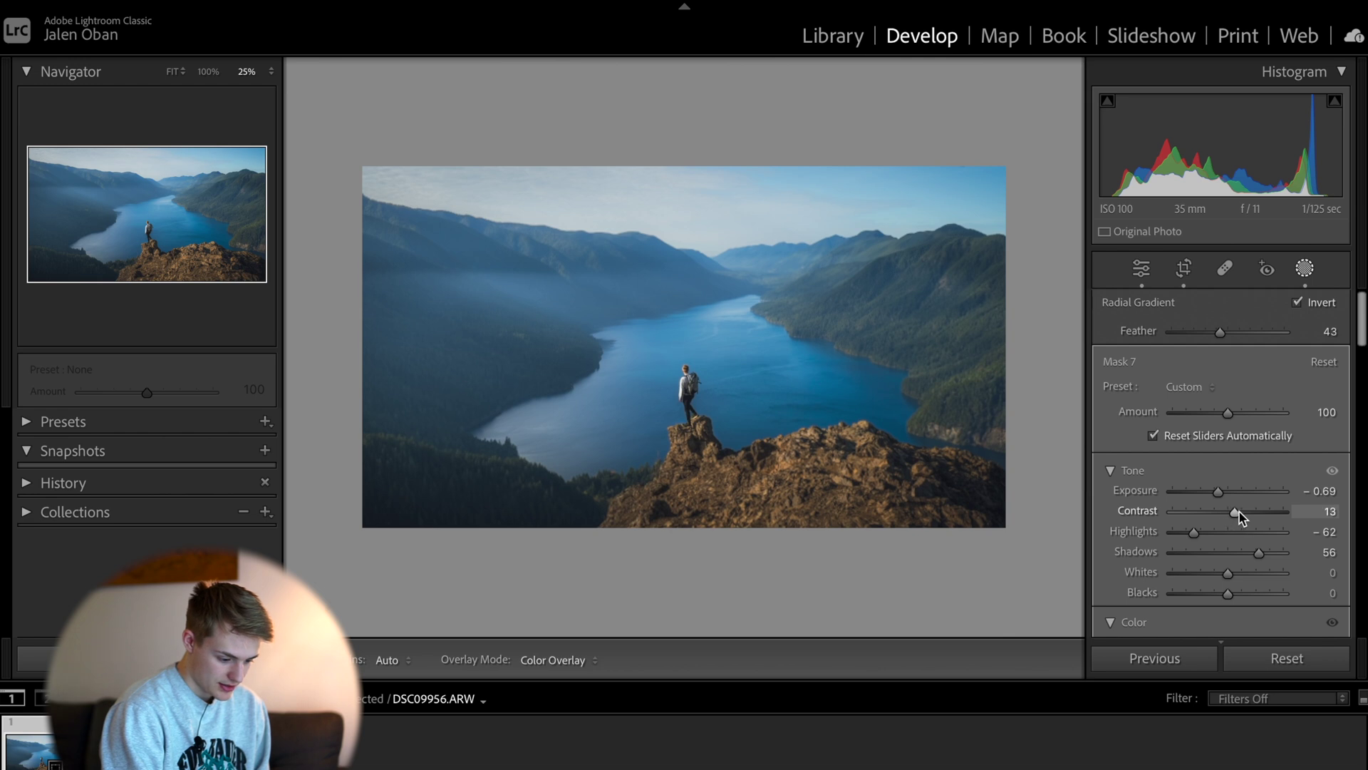
click(1204, 533)
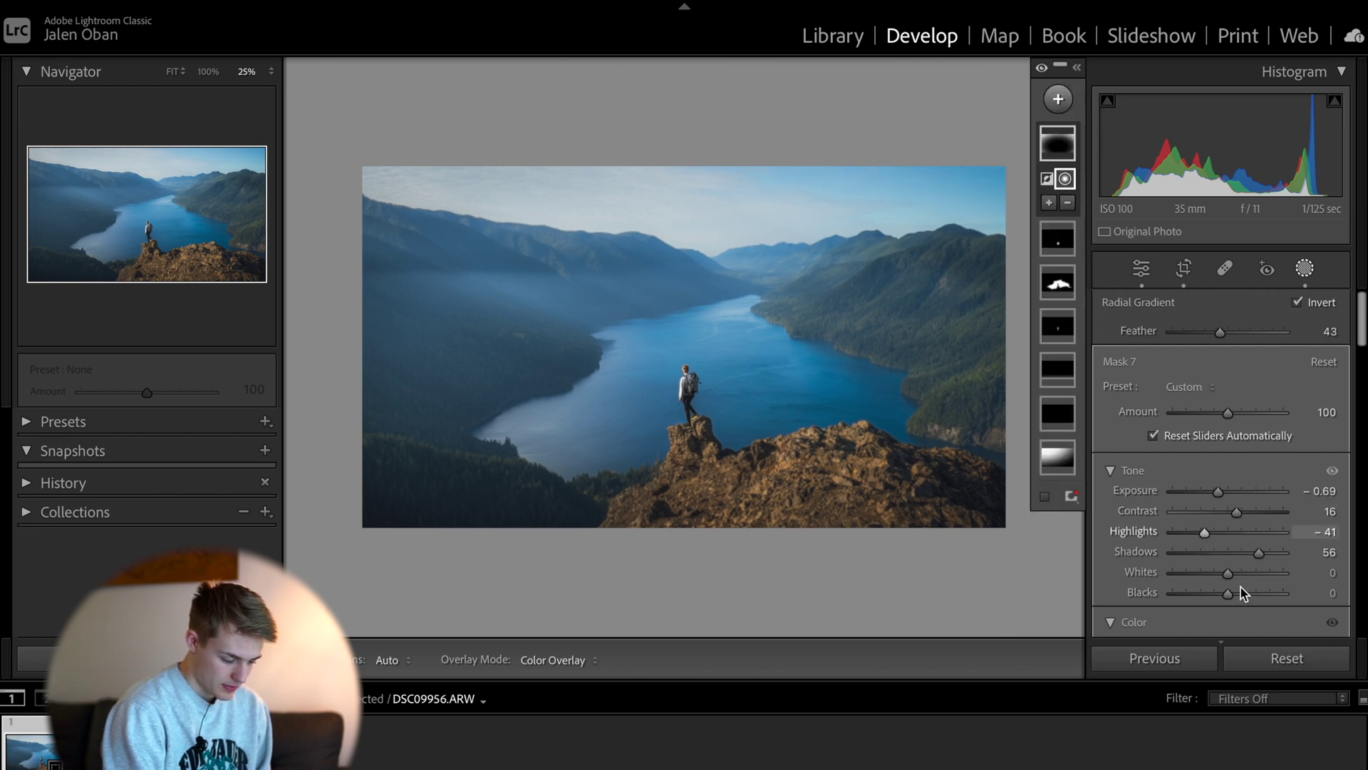
drag(1231, 597, 1234, 597)
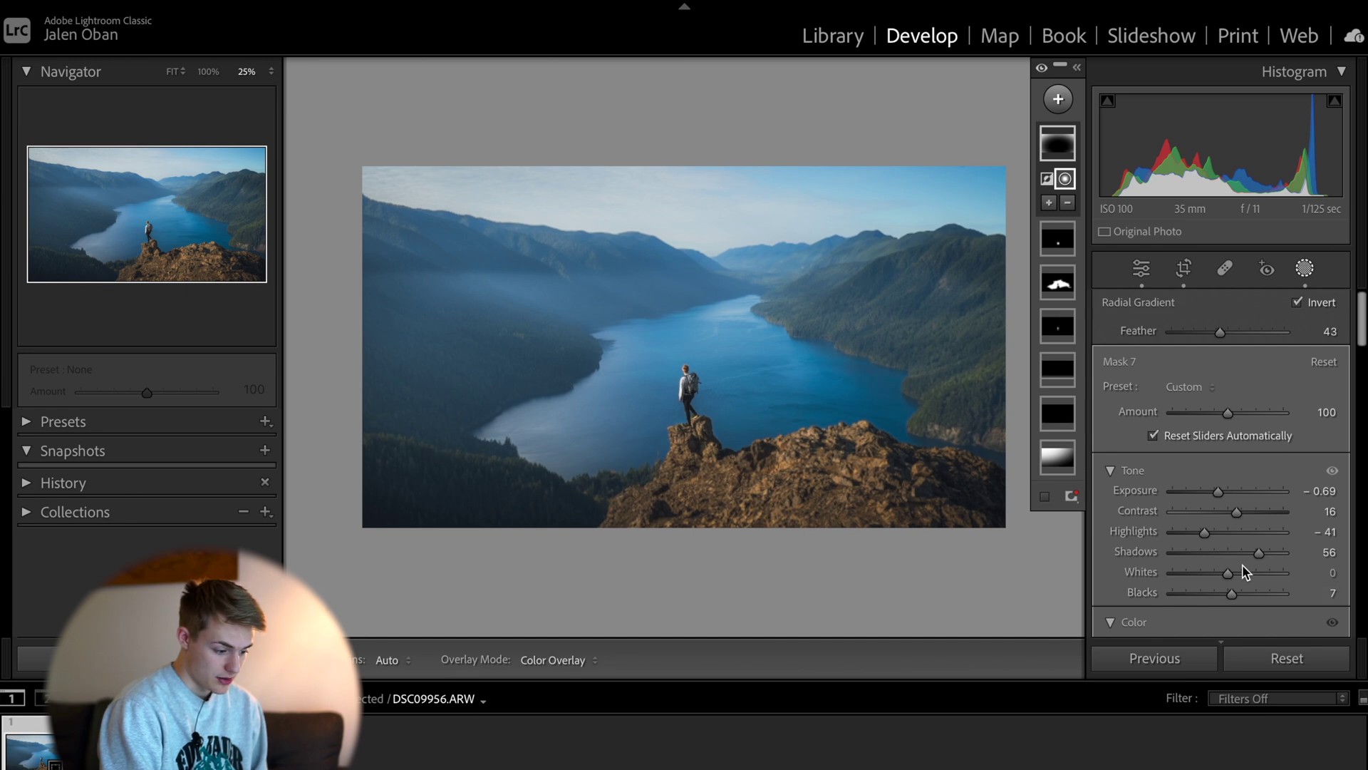
scroll(1244, 572, down, 5)
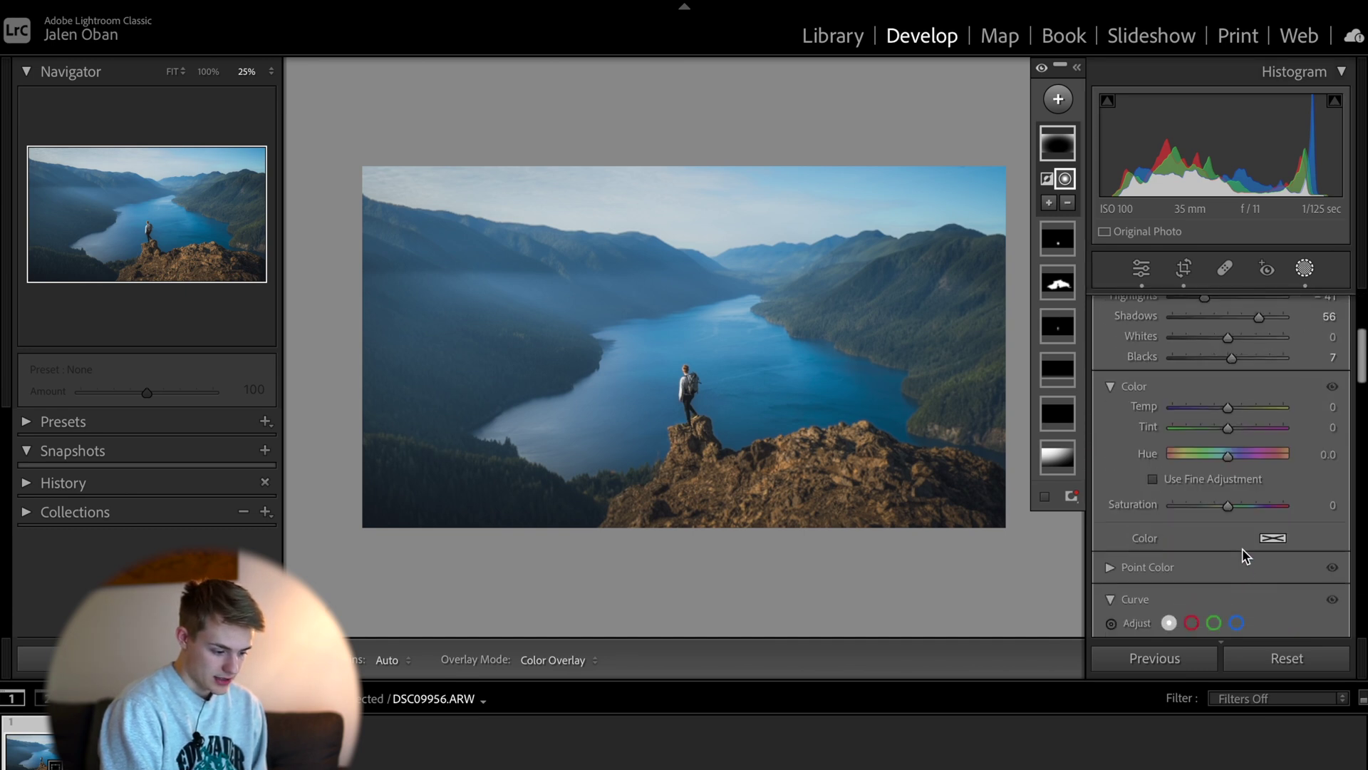
Cool the mask's Temp to −10 and nudge the gradient centre onto the hiker
click(1232, 411)
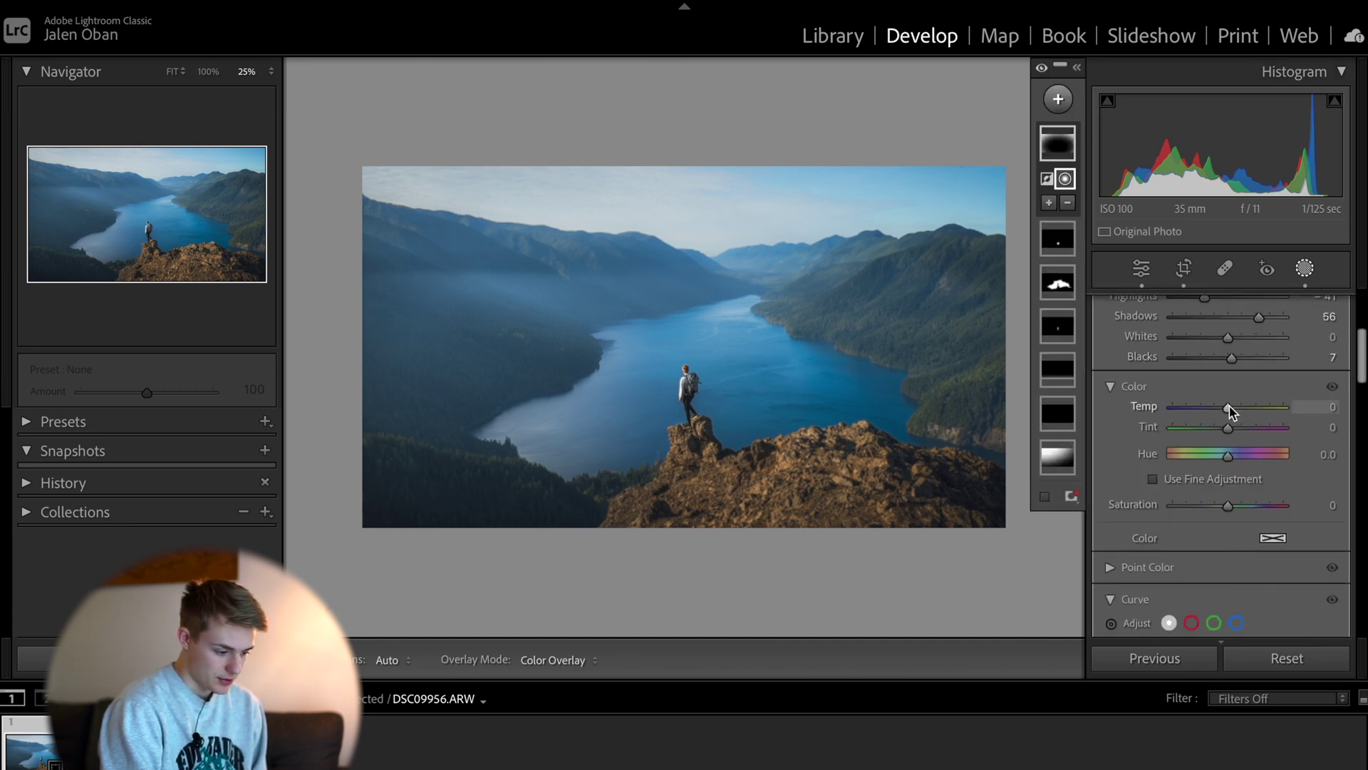
mouse_move(1232, 412)
mouse_down()
mouse_move(1204, 408)
mouse_move(1224, 412)
mouse_up()
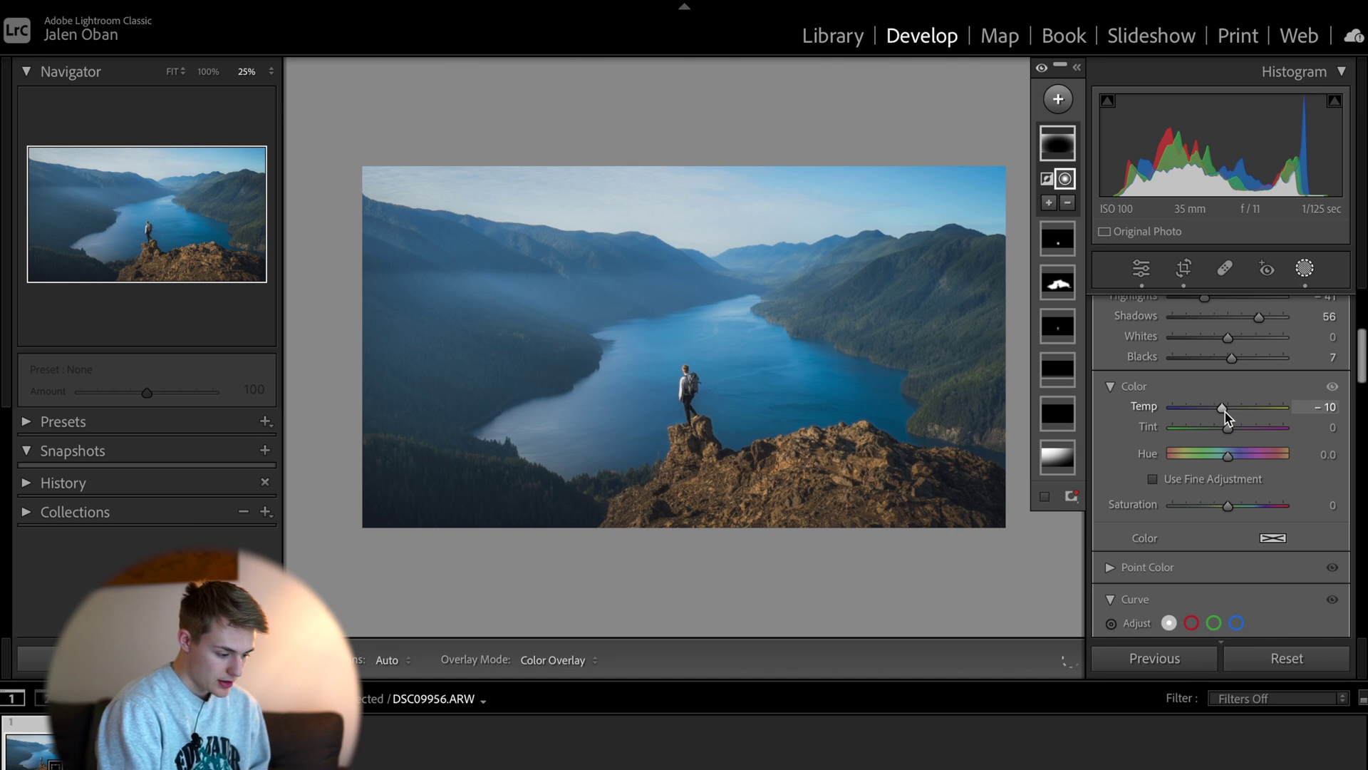
scroll(1225, 415, down, 3)
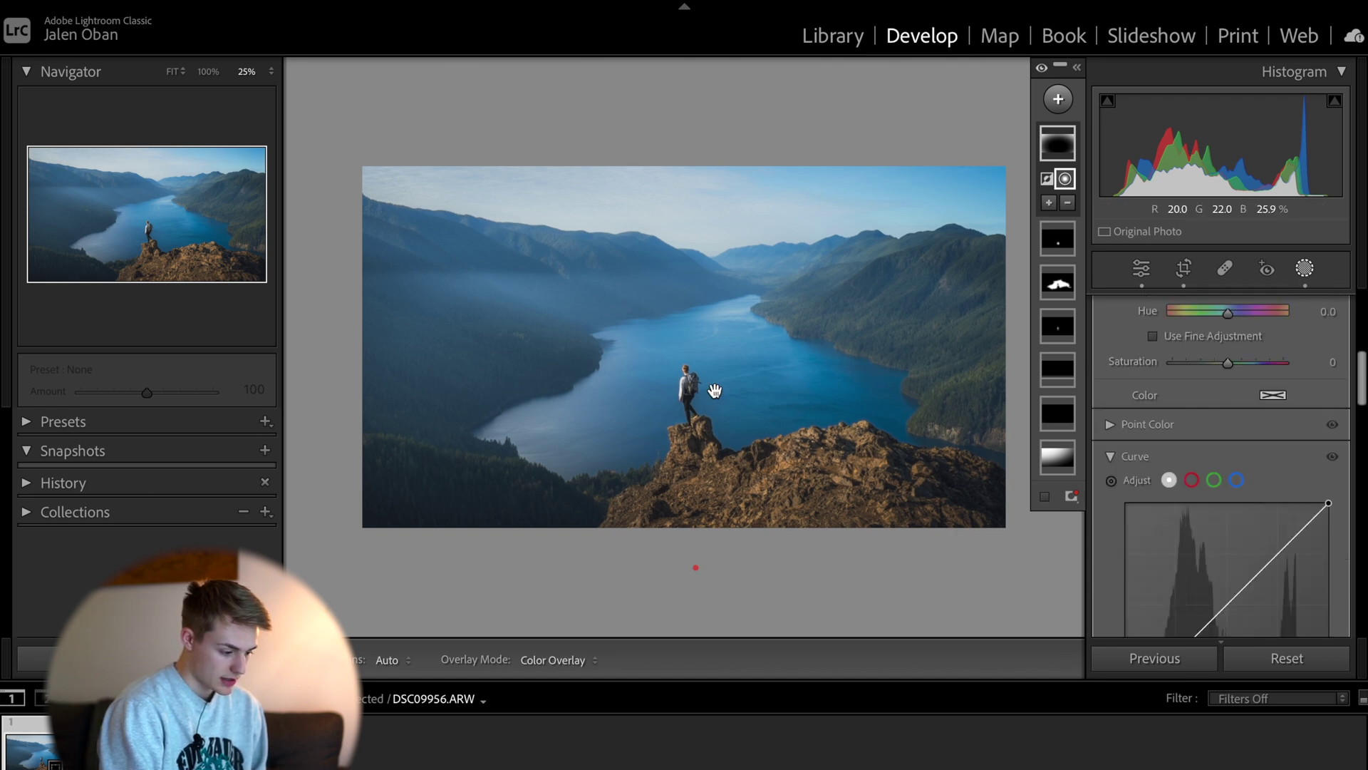
mouse_move(696, 399)
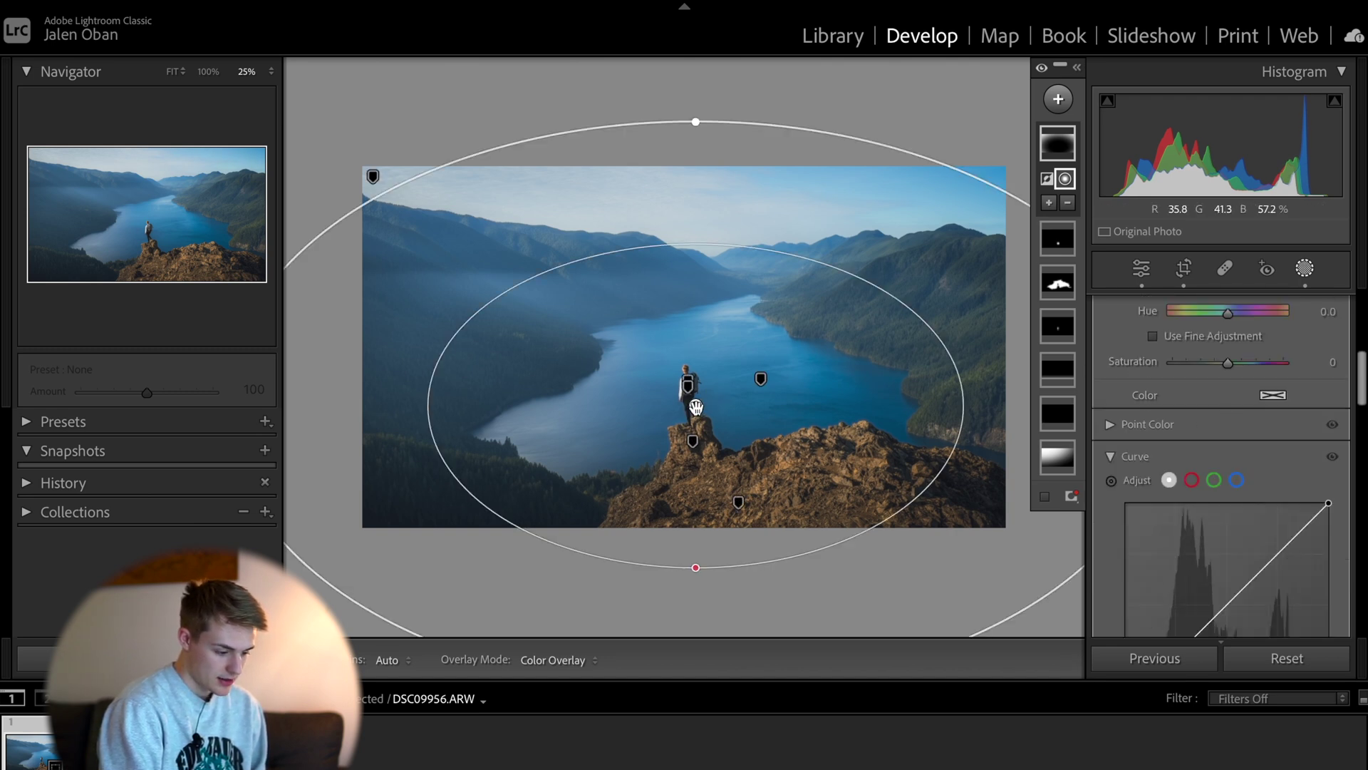
mouse_move(691, 397)
mouse_down()
mouse_move(580, 299)
mouse_move(570, 318)
mouse_move(687, 404)
mouse_up()
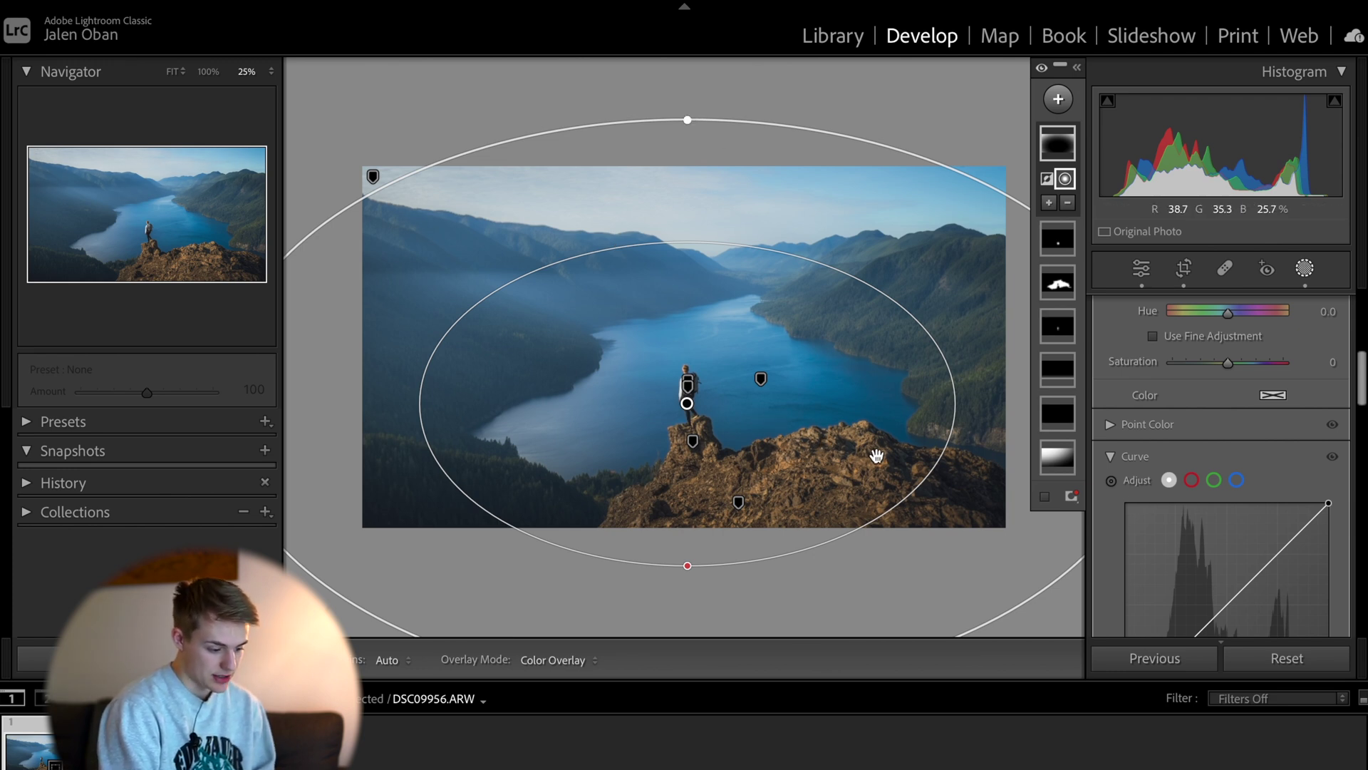
Lower the radial mask's Exposure further to −0.84
scroll(1258, 442, up, 3)
scroll(1259, 444, up, 4)
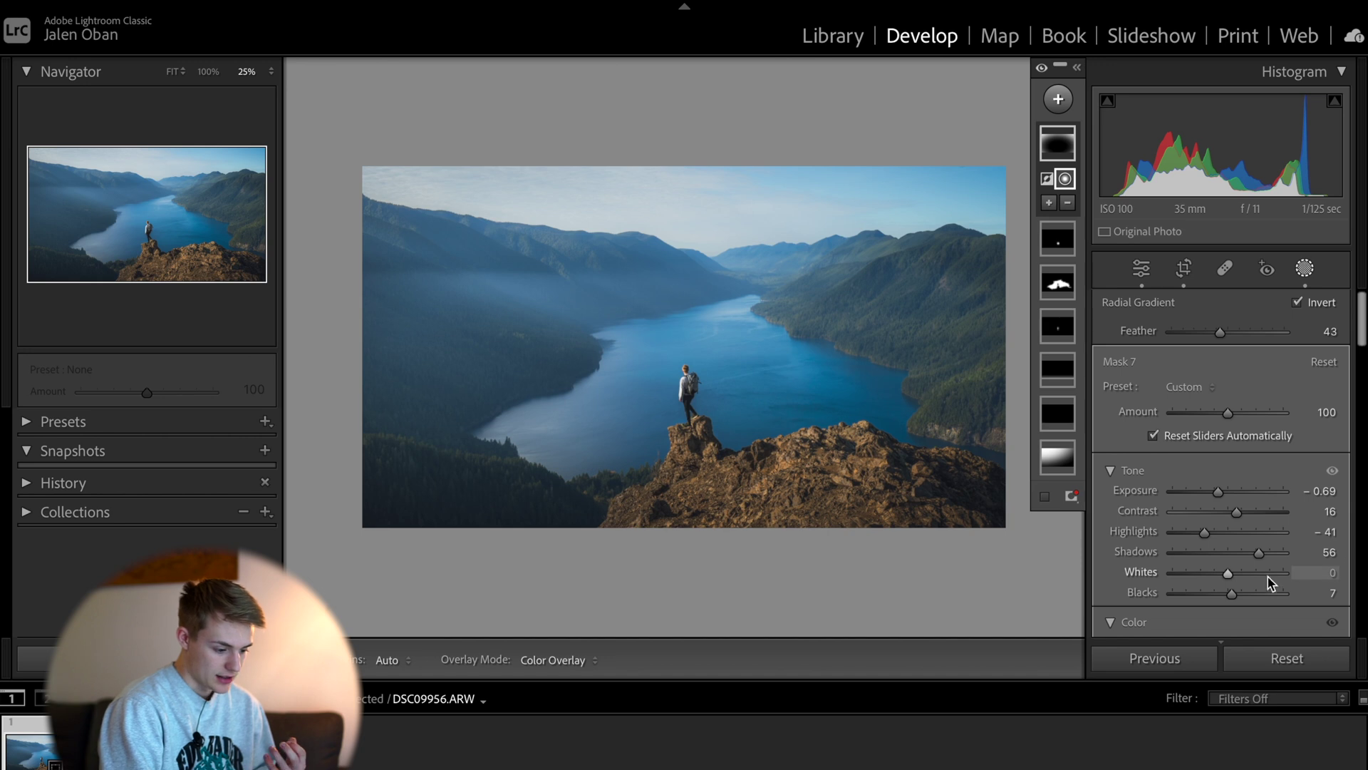
drag(1218, 491, 1216, 491)
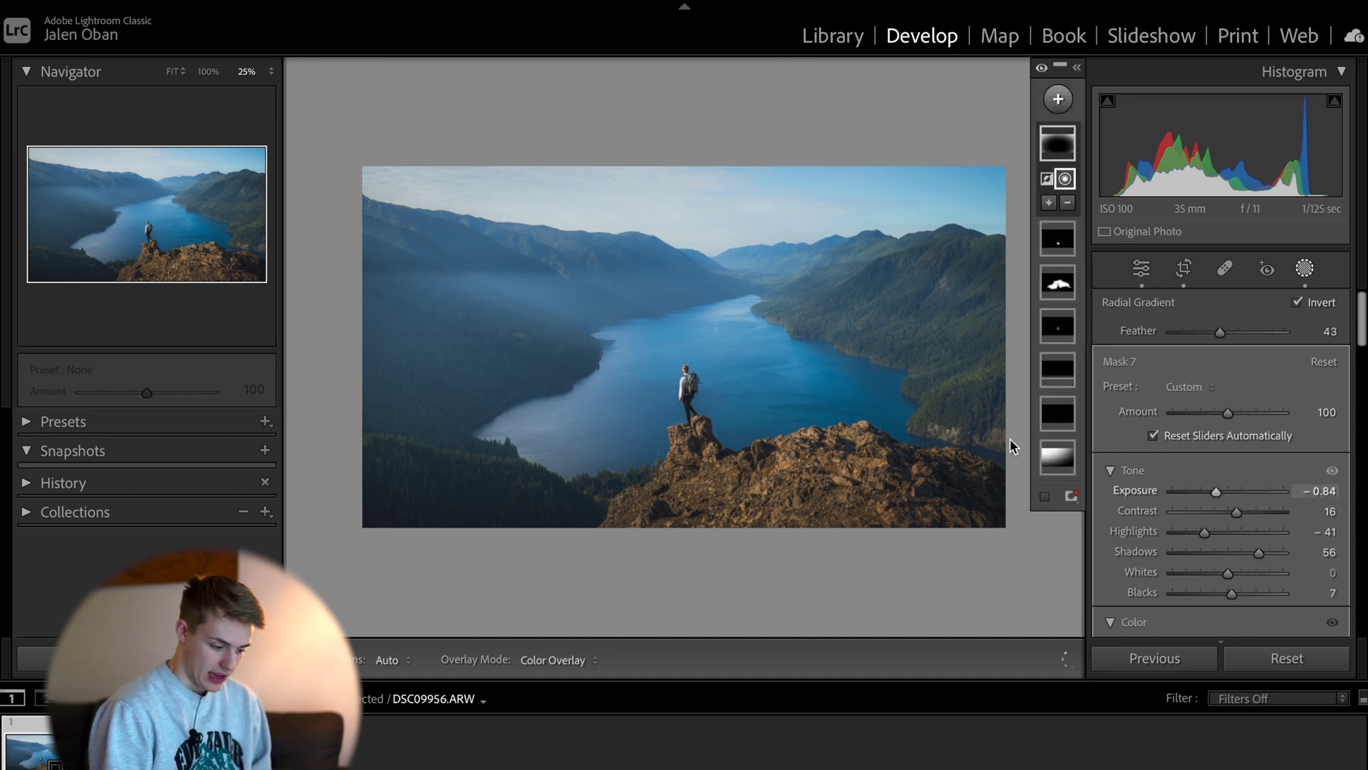
Exit Masking via the Edit icon to return to the Basic panel
click(1141, 278)
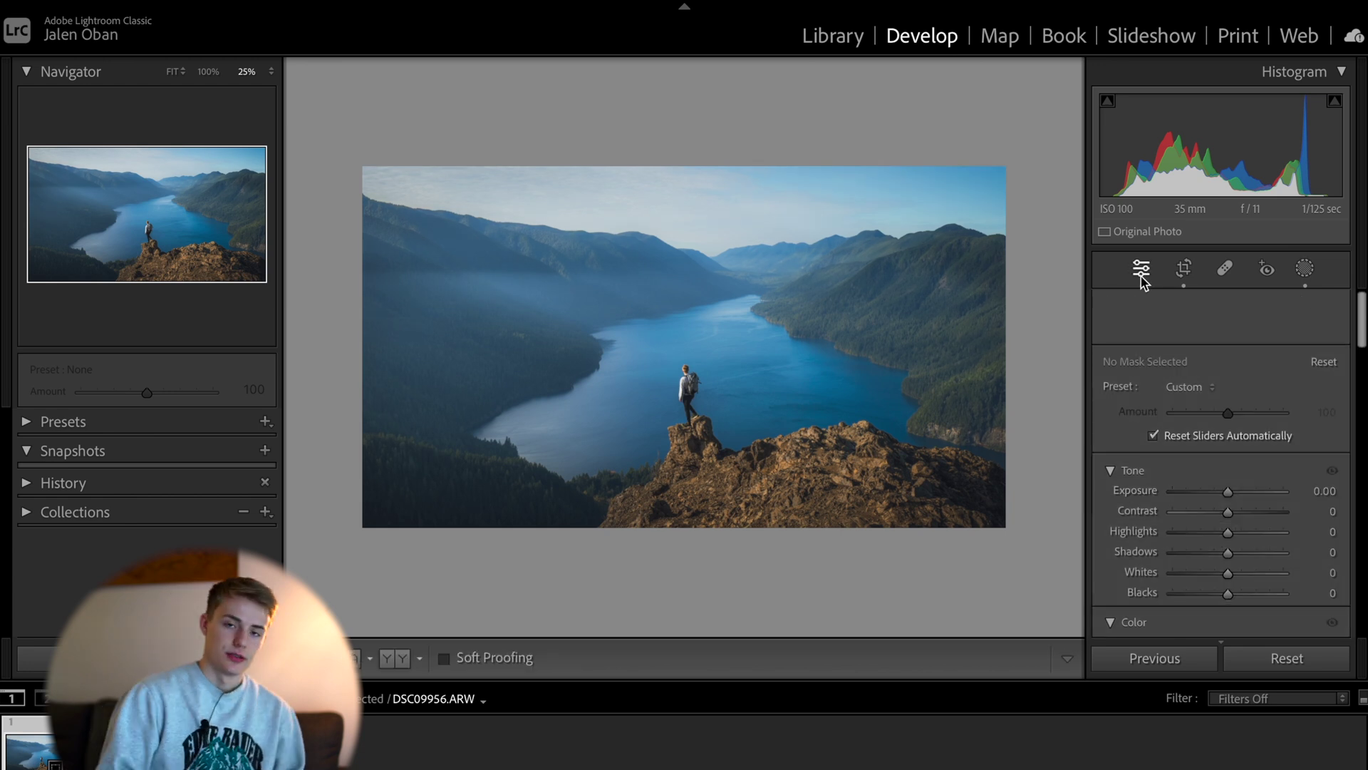